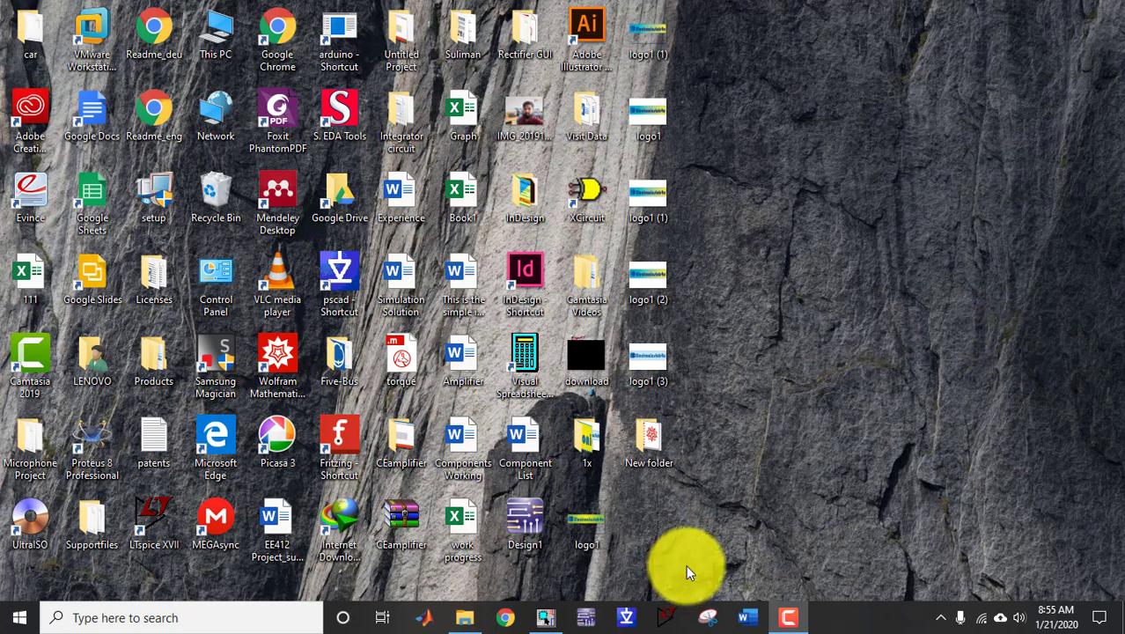
- Start a new project located in a new 'IV char' folder on the Desktop
click(546, 617)
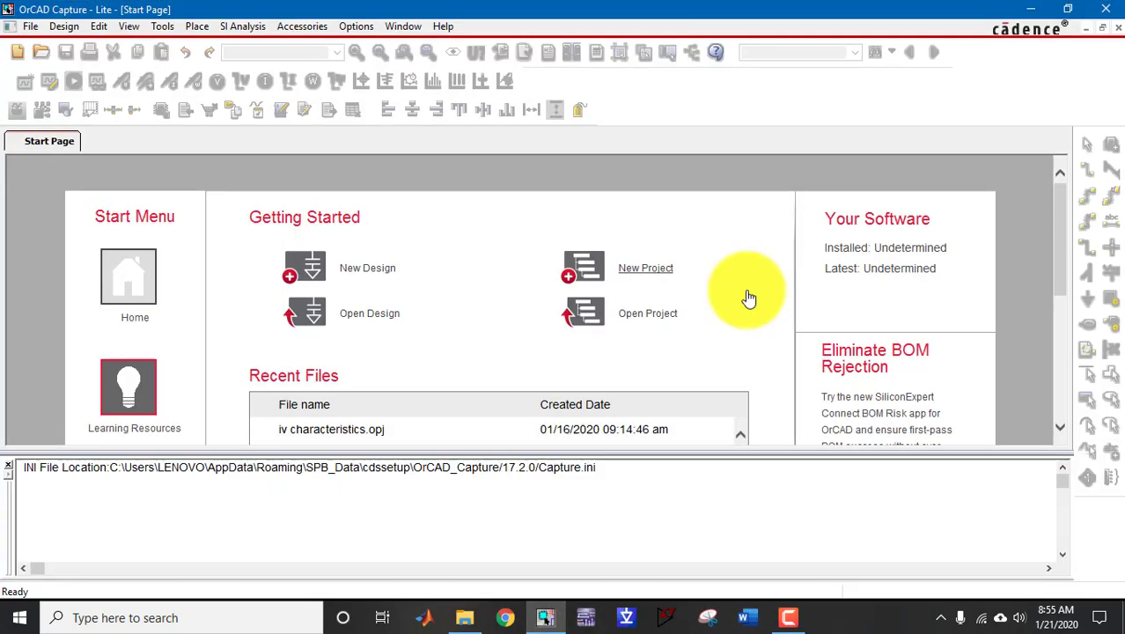
click(647, 266)
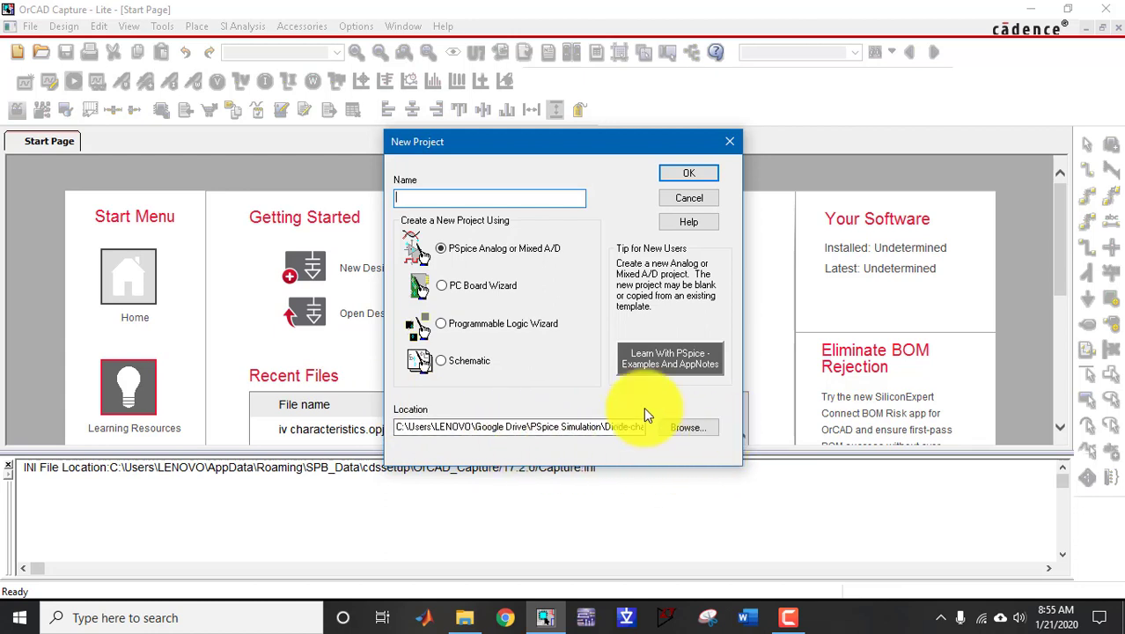
click(691, 430)
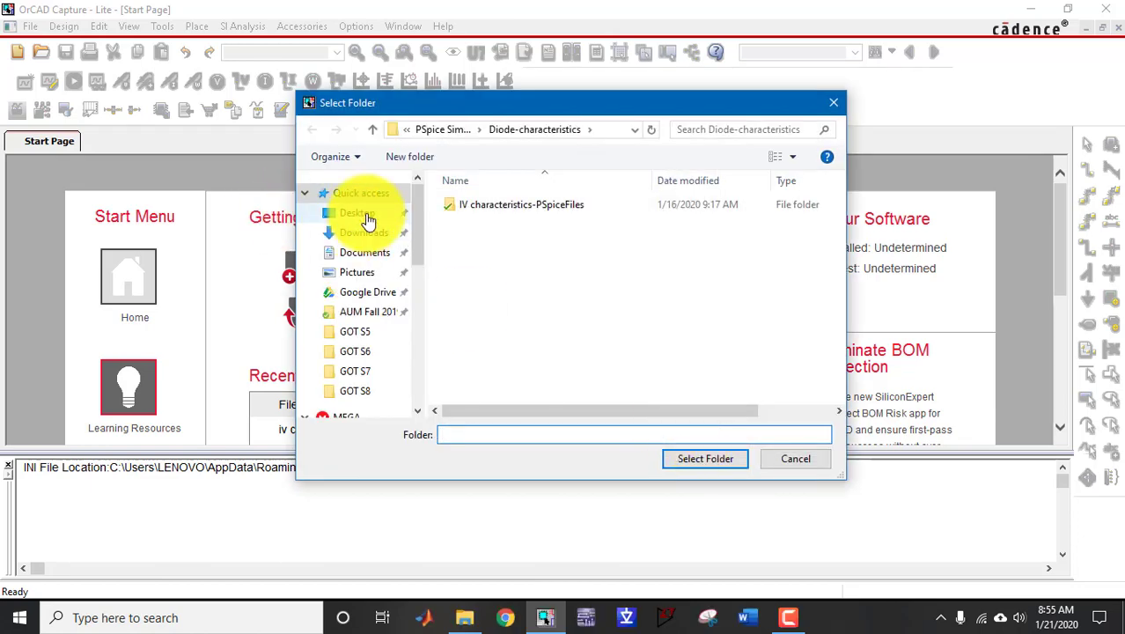
click(359, 214)
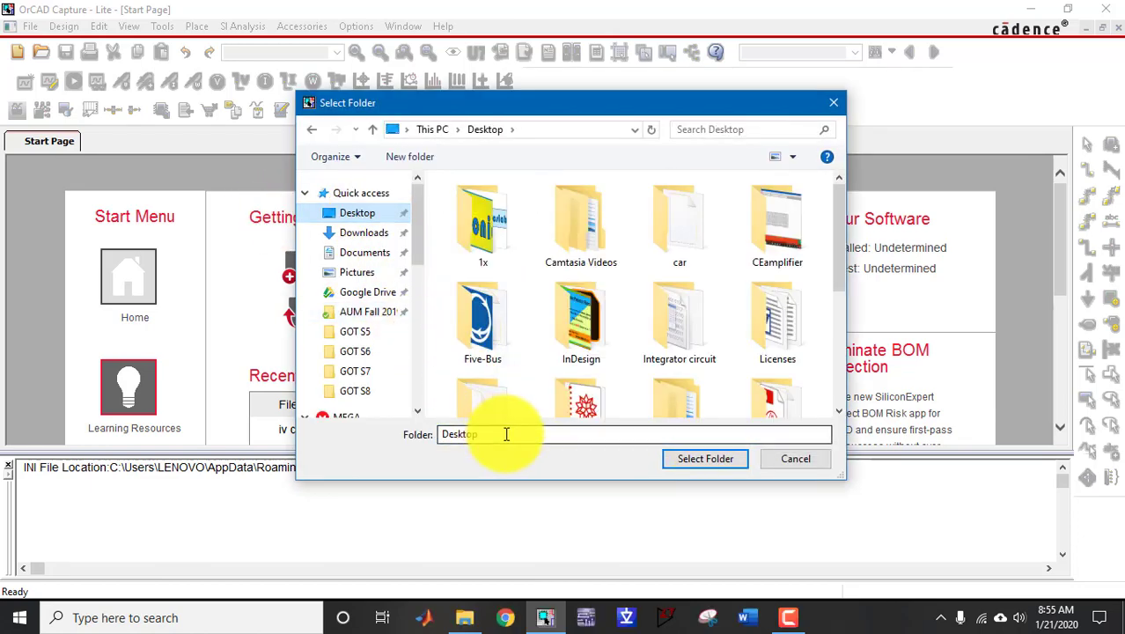
click(430, 157)
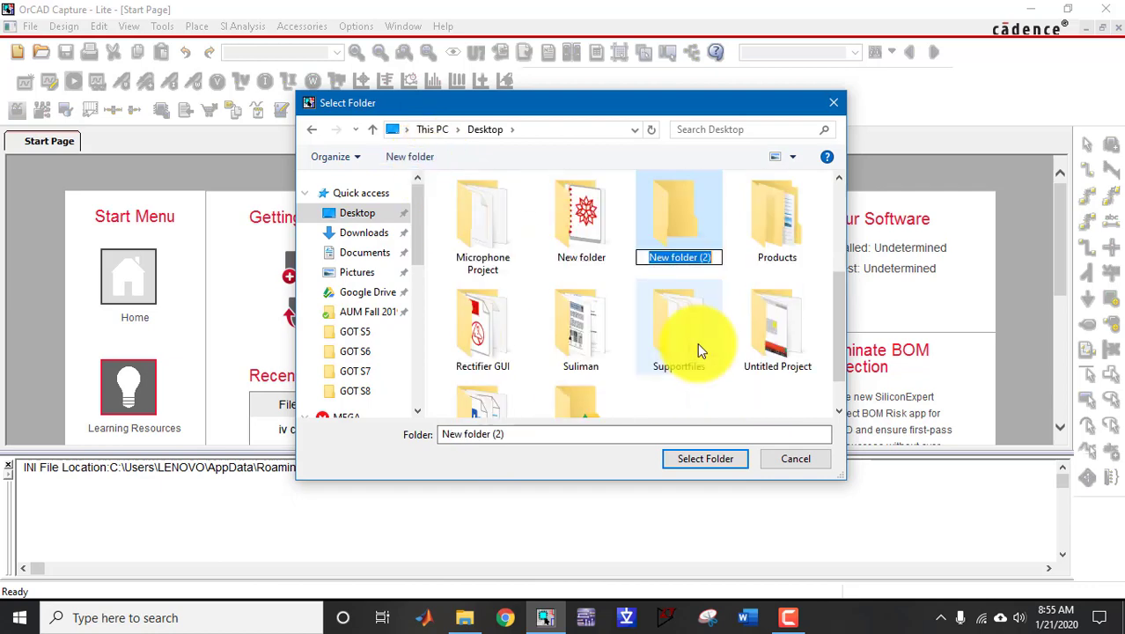
text(IV )
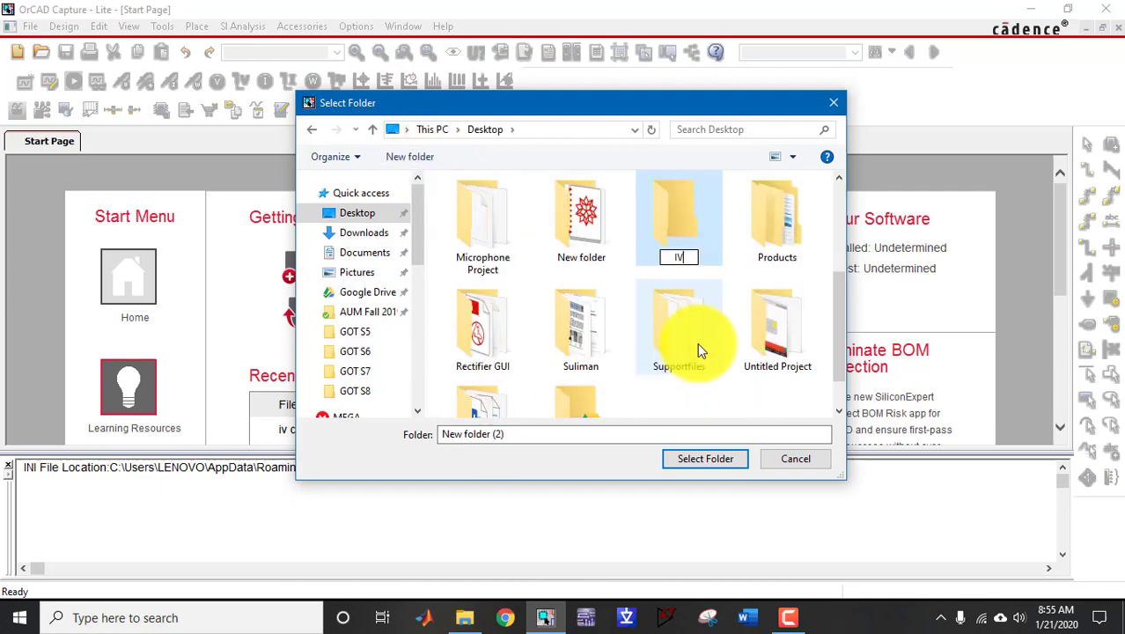
text(char)
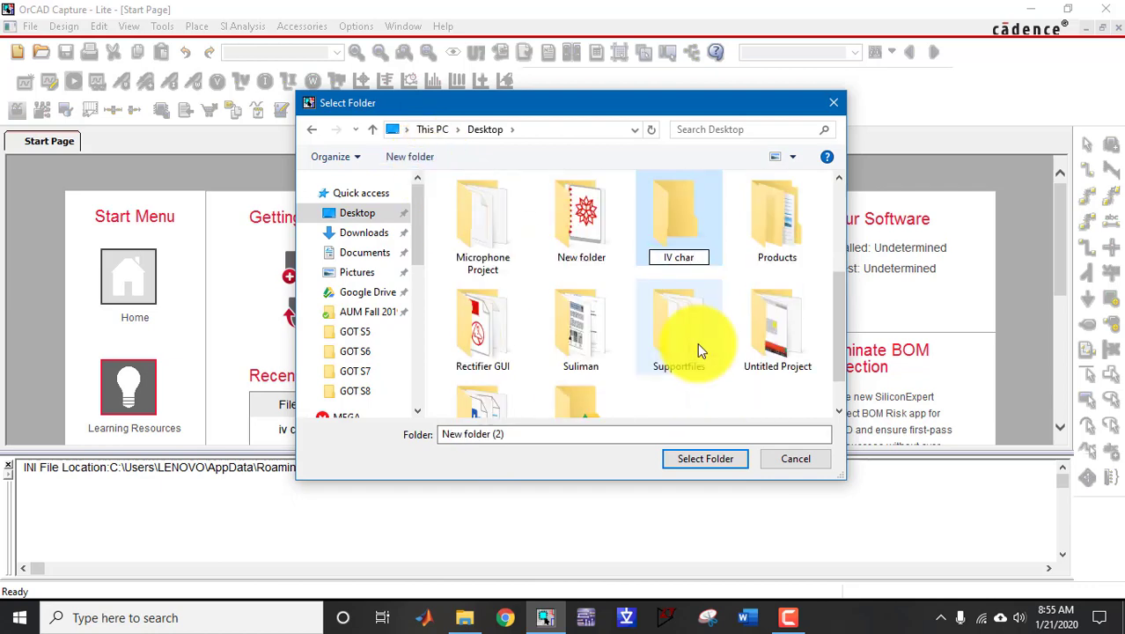
click(674, 244)
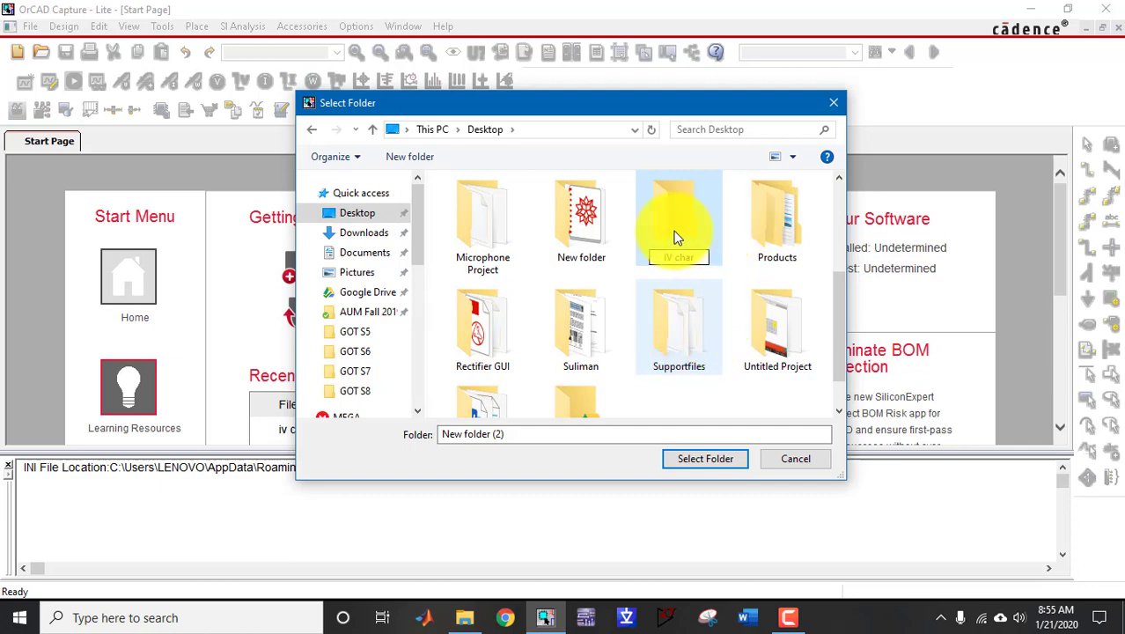
double_click(773, 249)
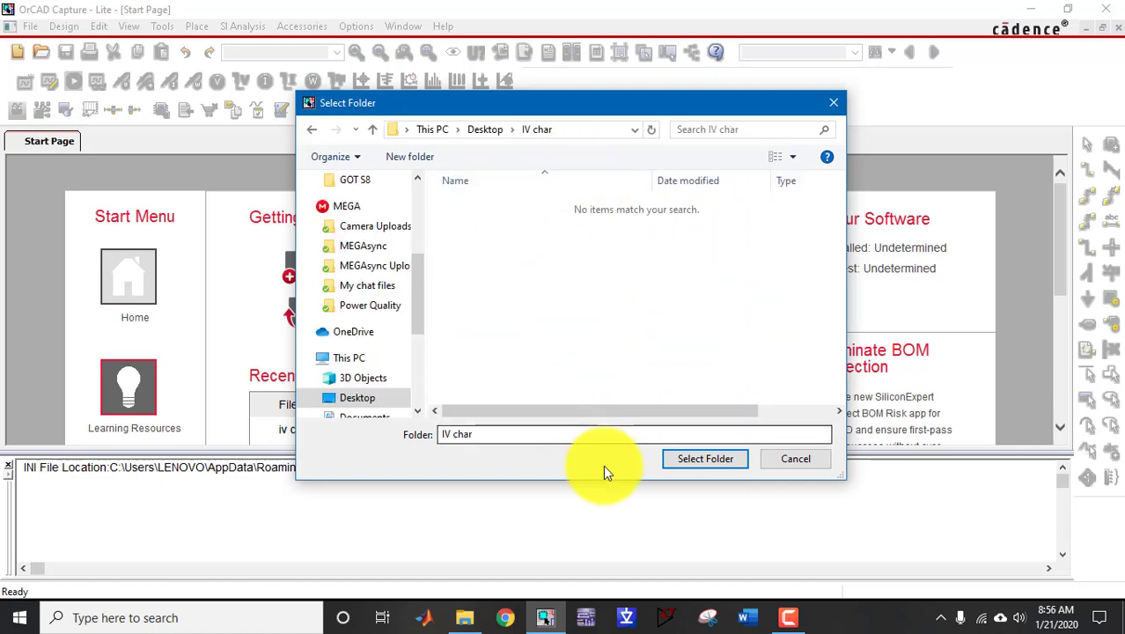
click(715, 463)
- Name the project IV Diode and create it as a blank project
click(439, 200)
text(IV Diode)
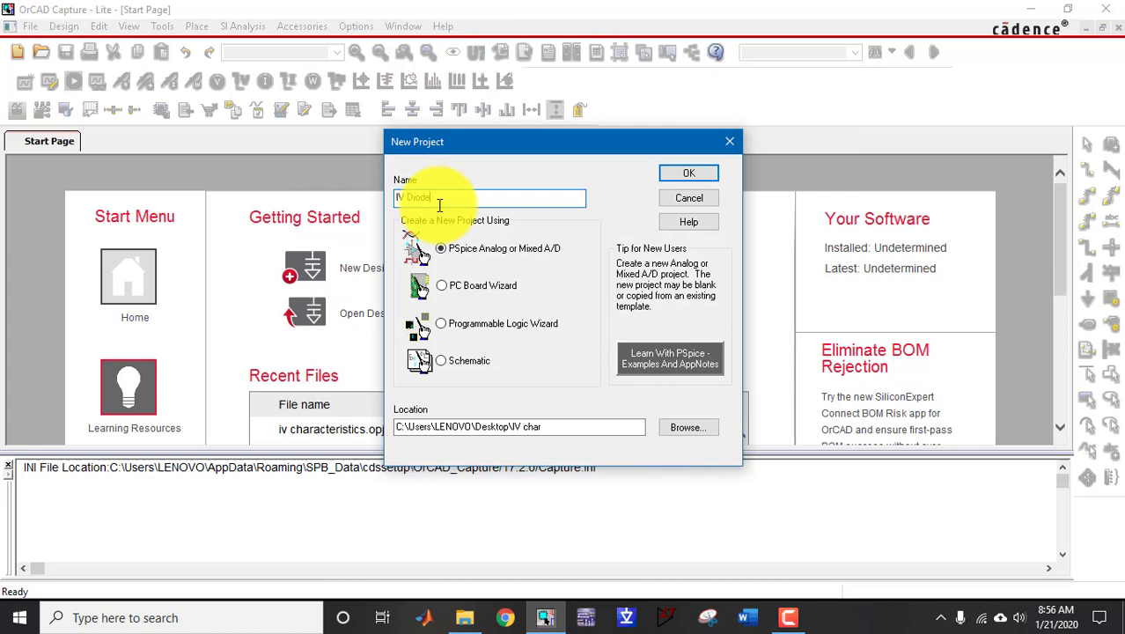
key(Return)
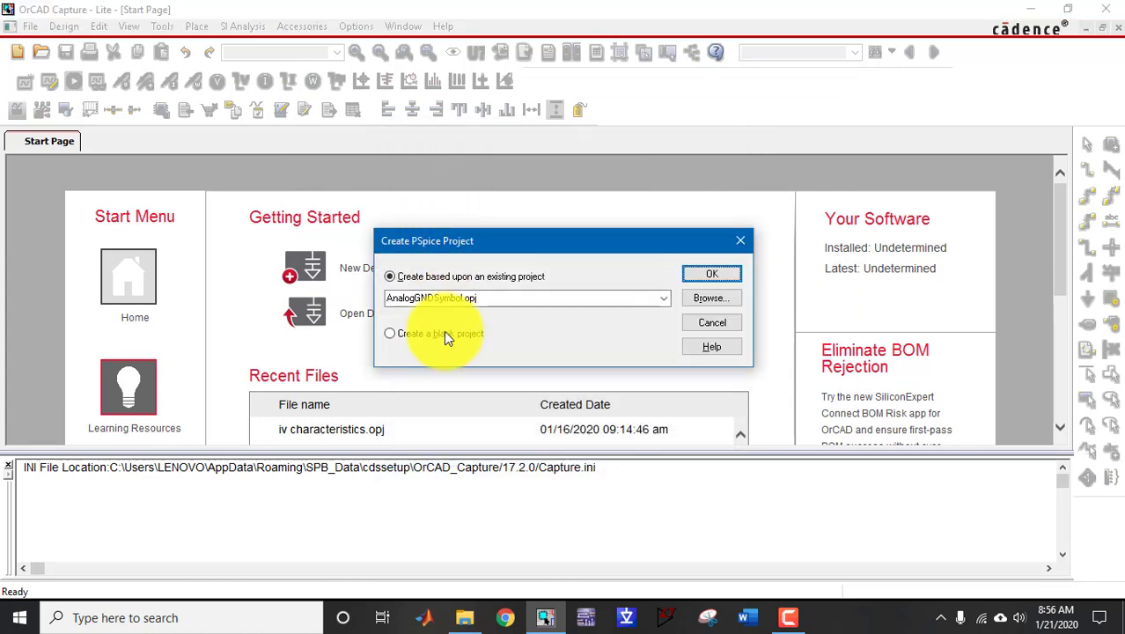
click(409, 331)
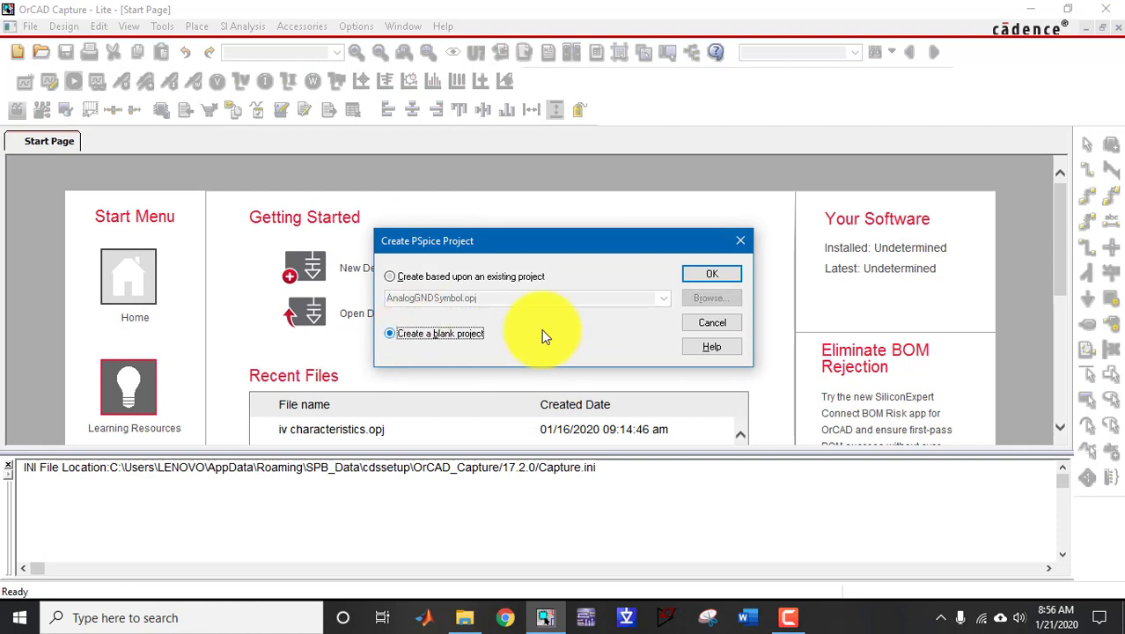
click(710, 276)
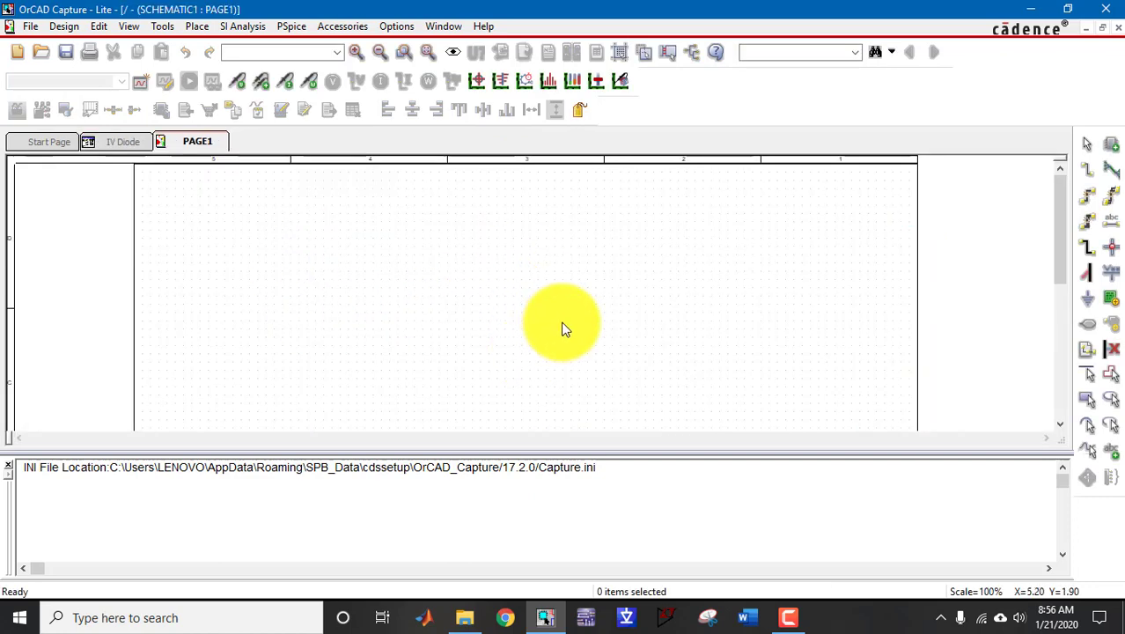
- Search the Place Part libraries for the 1N4007 diode
click(1111, 148)
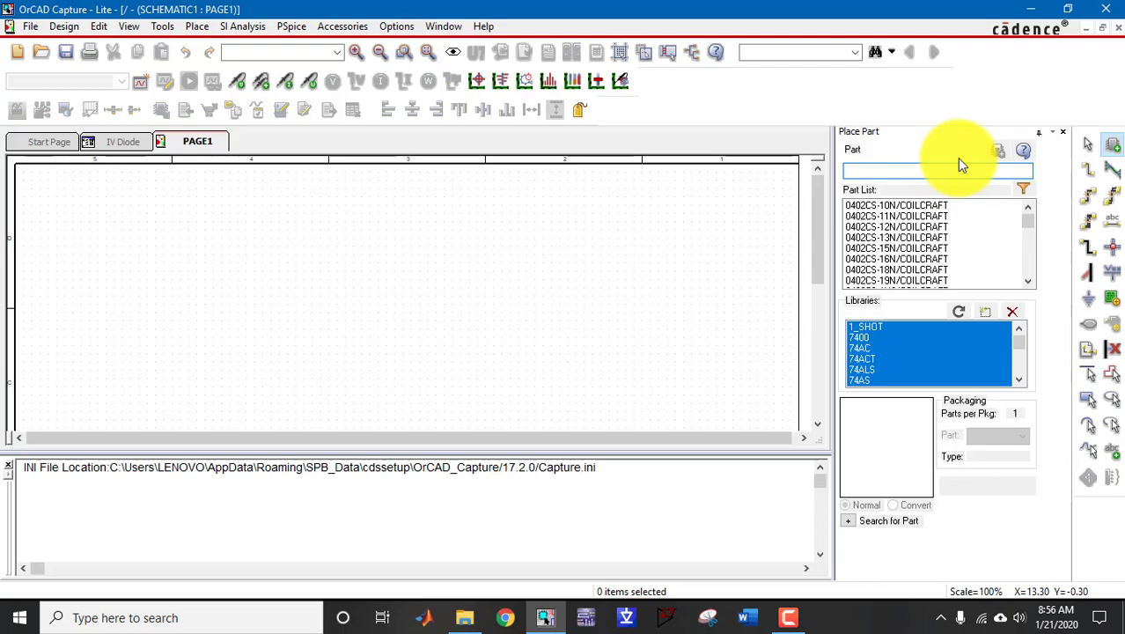
text(I100_25_25_3C85)
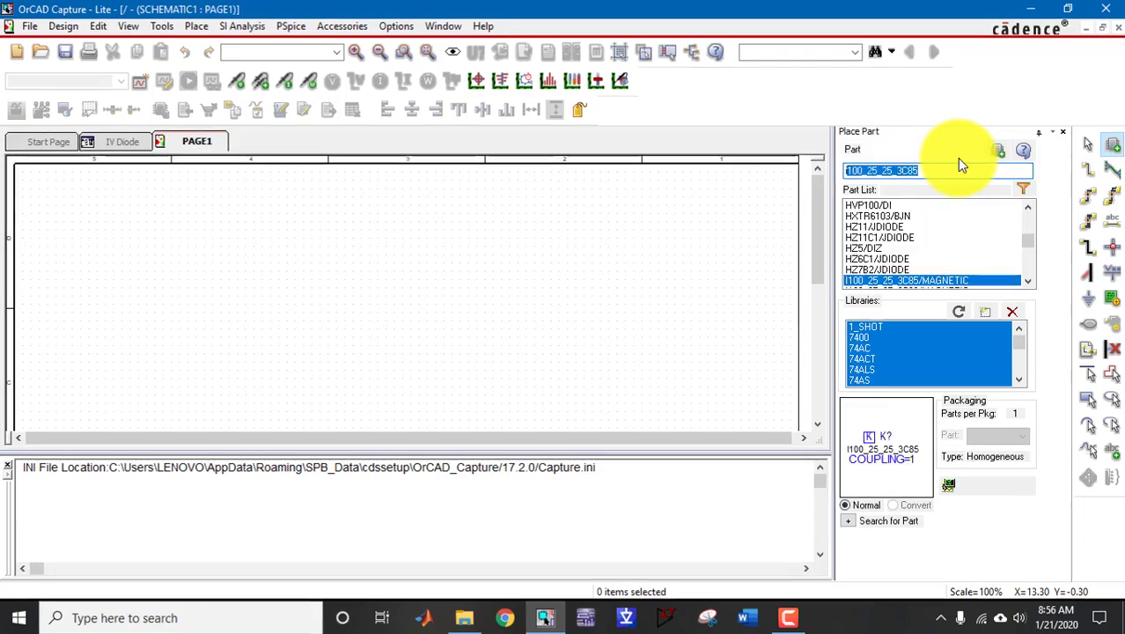
text(1)
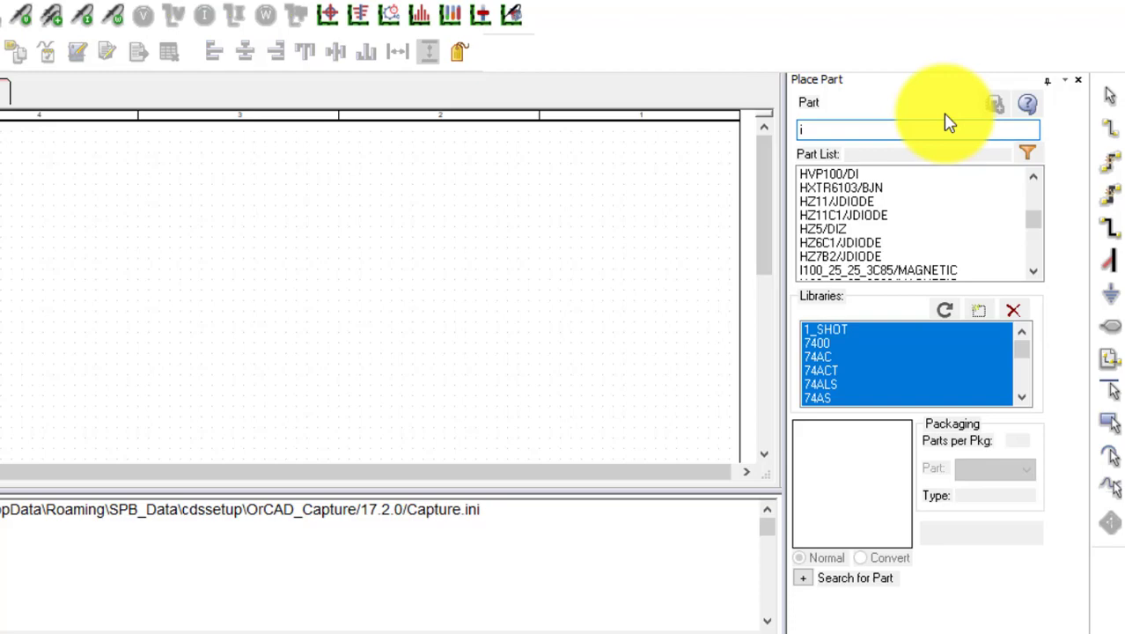
text(n)
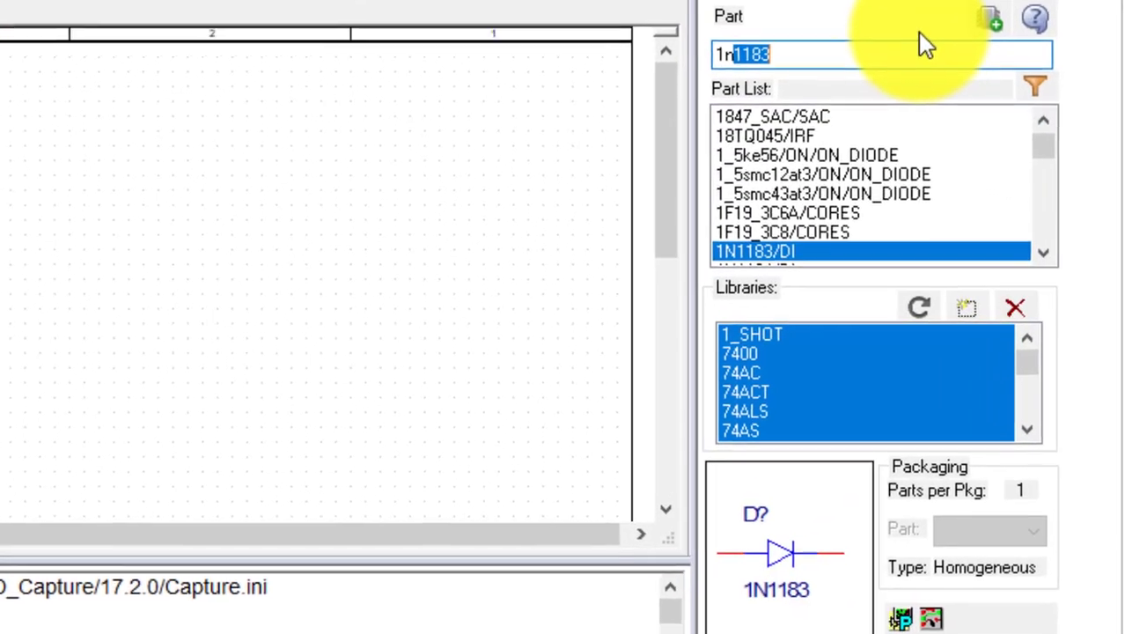
text(4007)
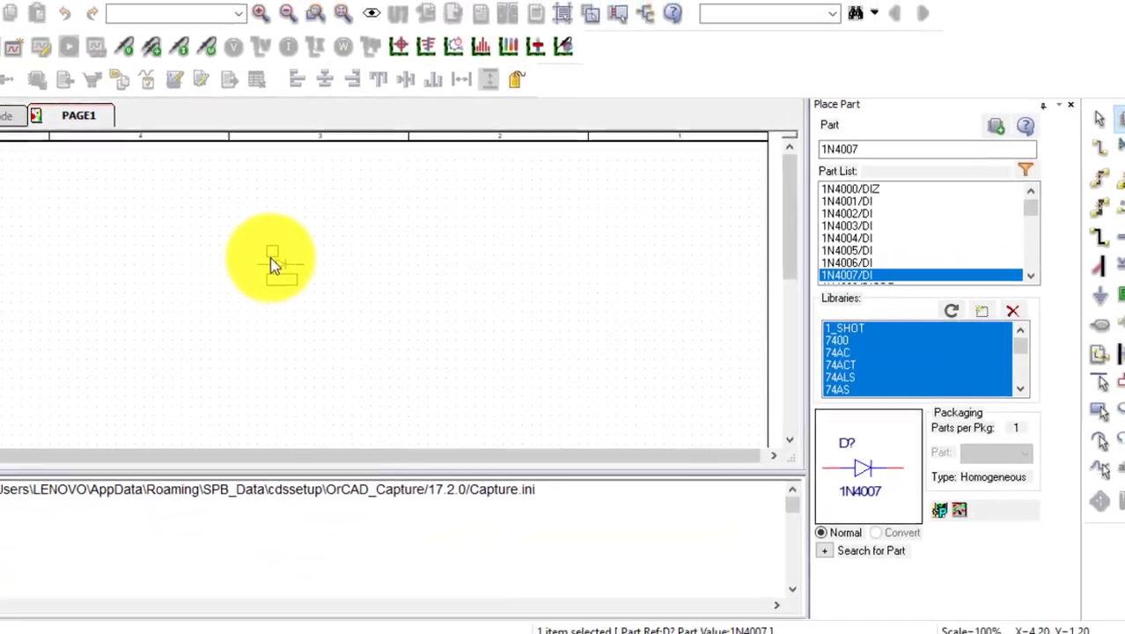
- Place the 1N4007 diode D1, a VDC source V1 and a 1k resistor R1
click(361, 271)
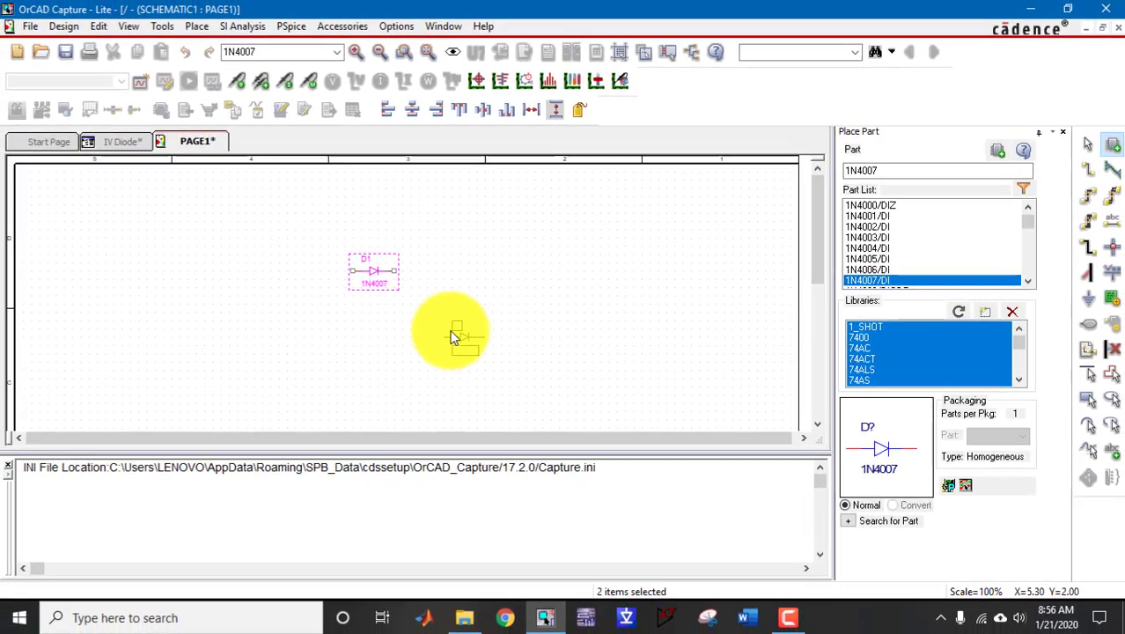
double_click(877, 175)
text(vdc)
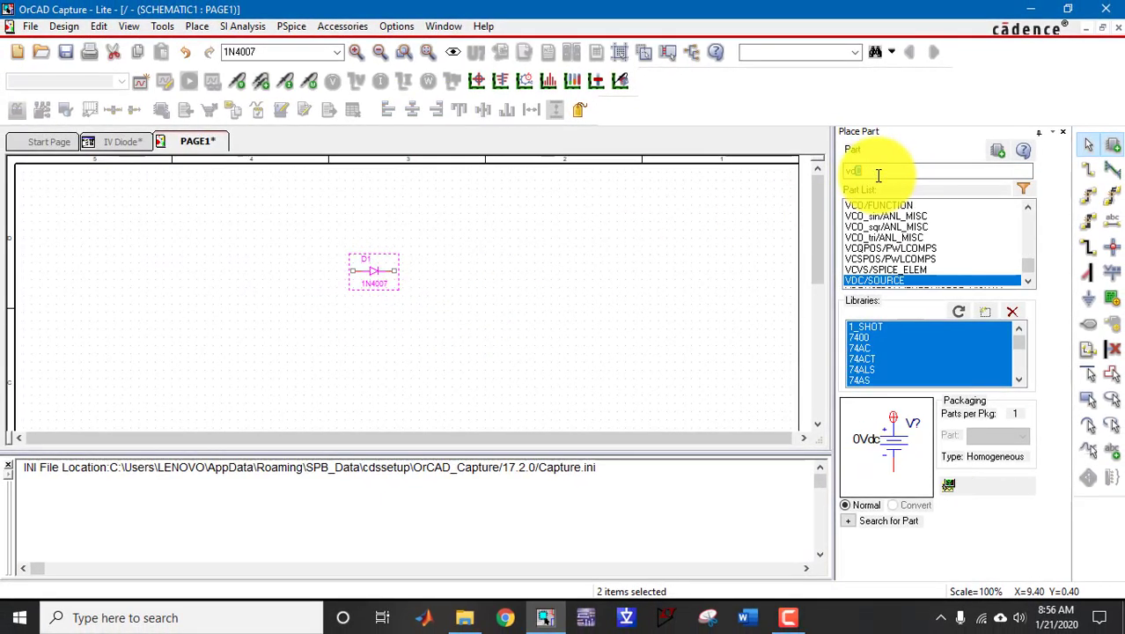
key(Return)
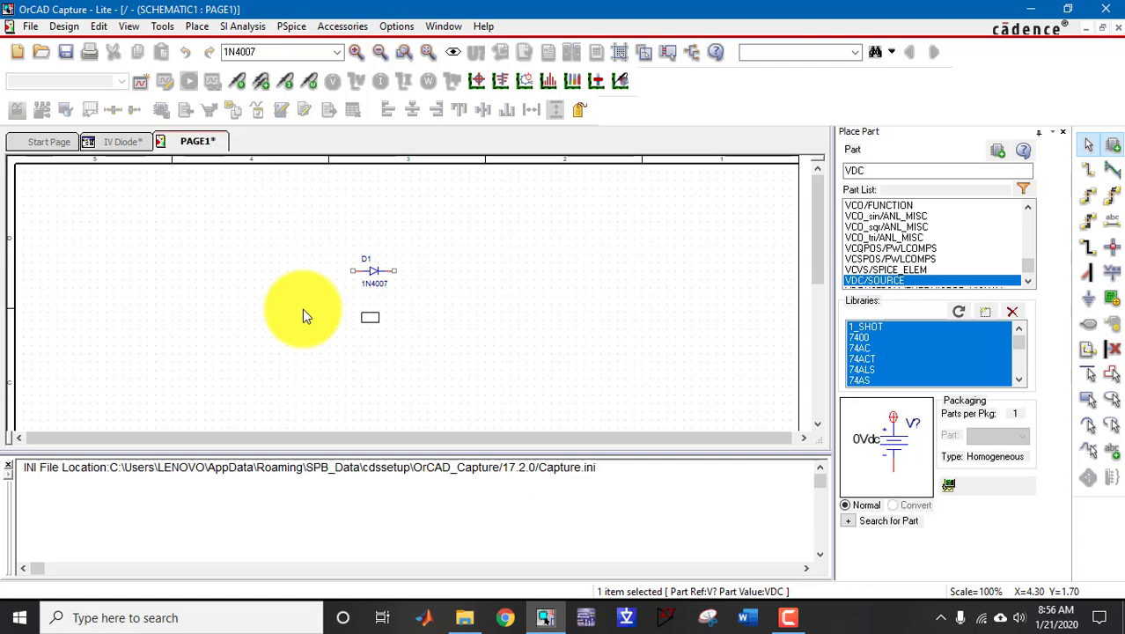
click(224, 305)
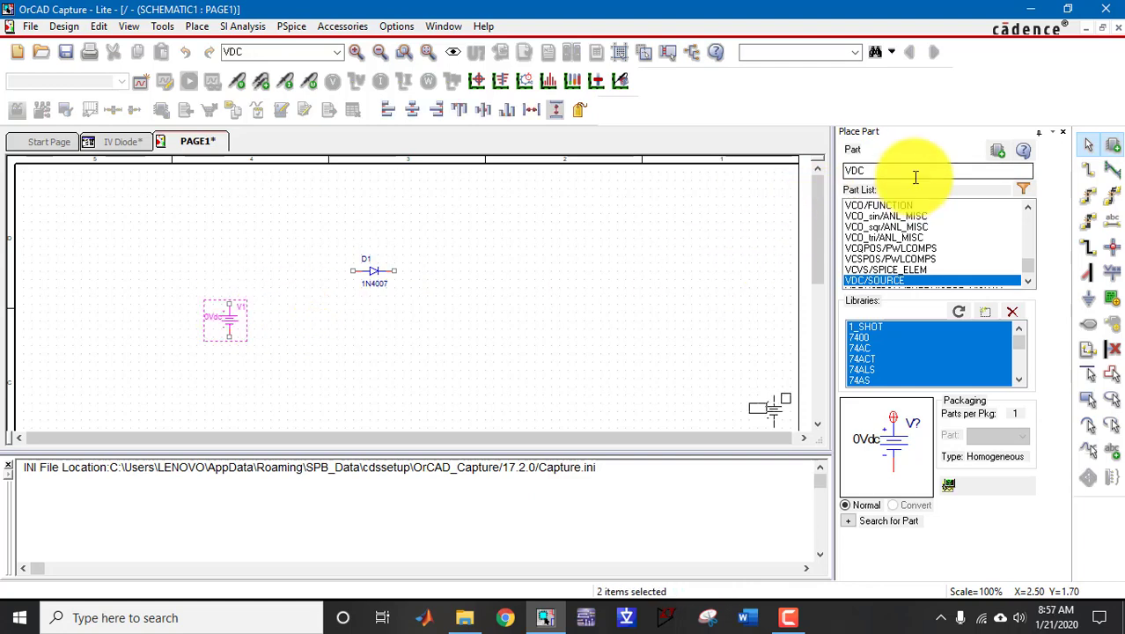
text(R)
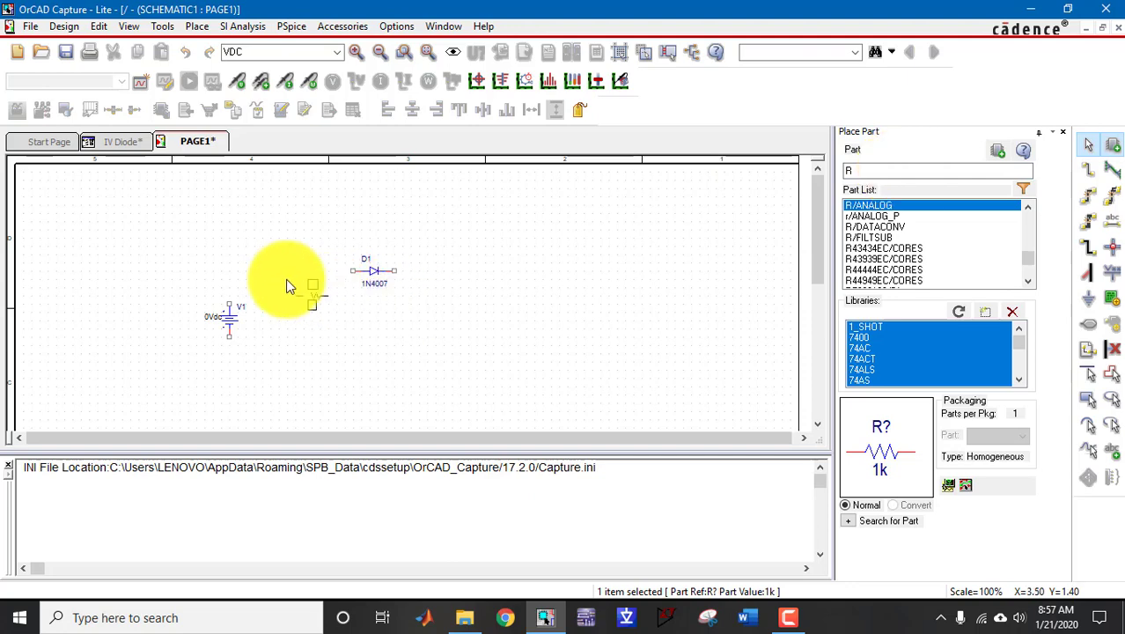
click(278, 264)
key(Escape)
- Move D1 to the right, rotate it vertical, and zoom in on the parts
click(365, 283)
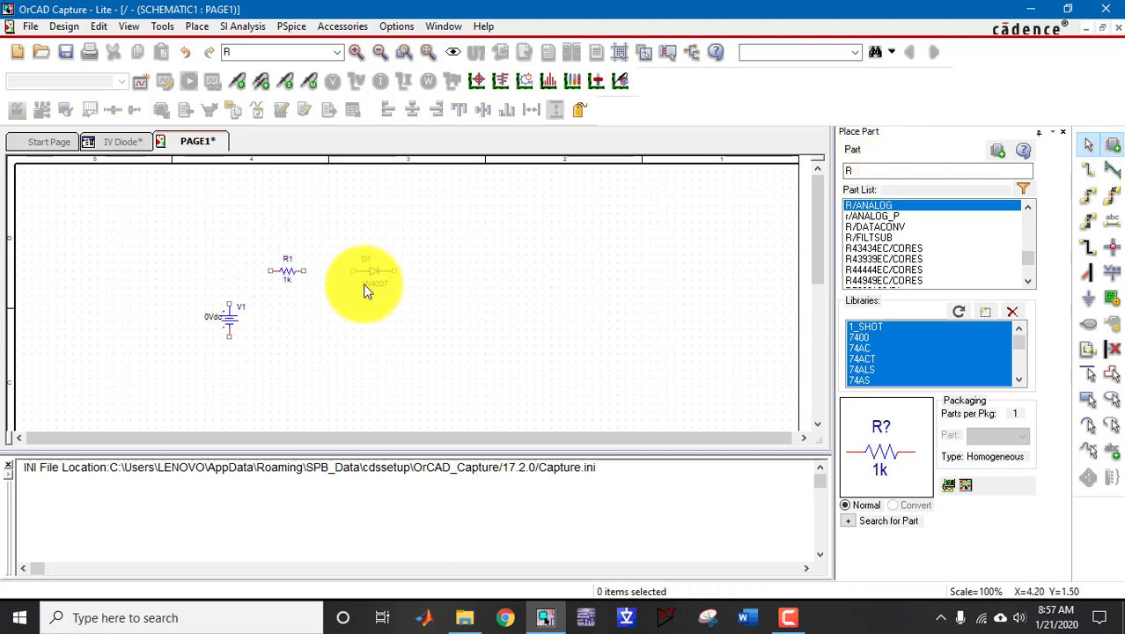
mouse_move(369, 271)
mouse_down()
mouse_move(417, 302)
mouse_move(415, 282)
mouse_up()
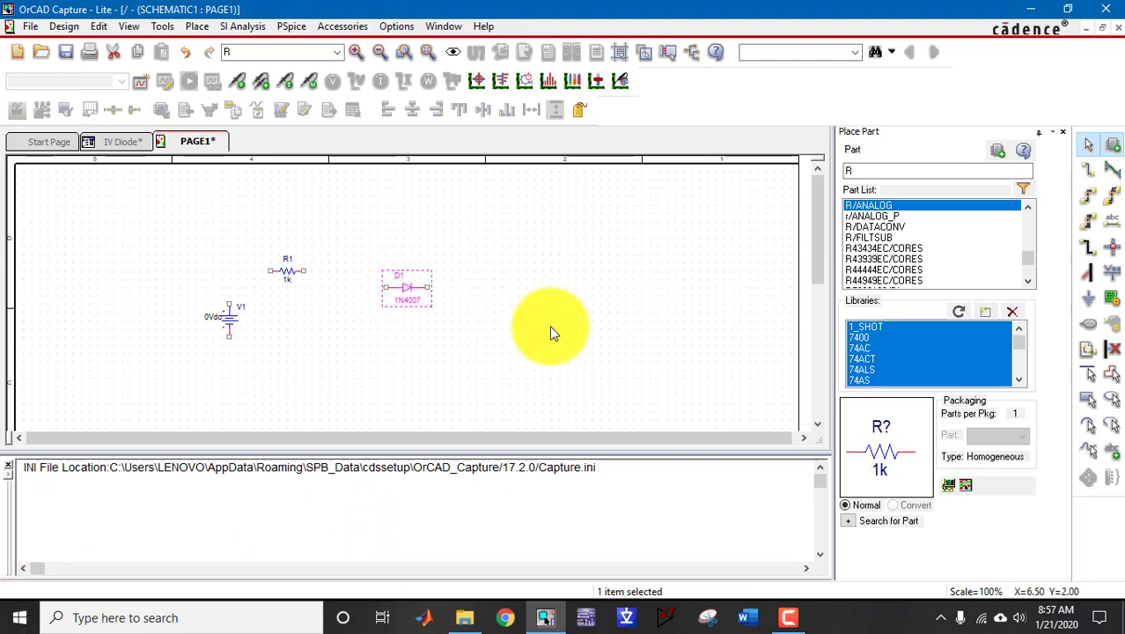
key(r)
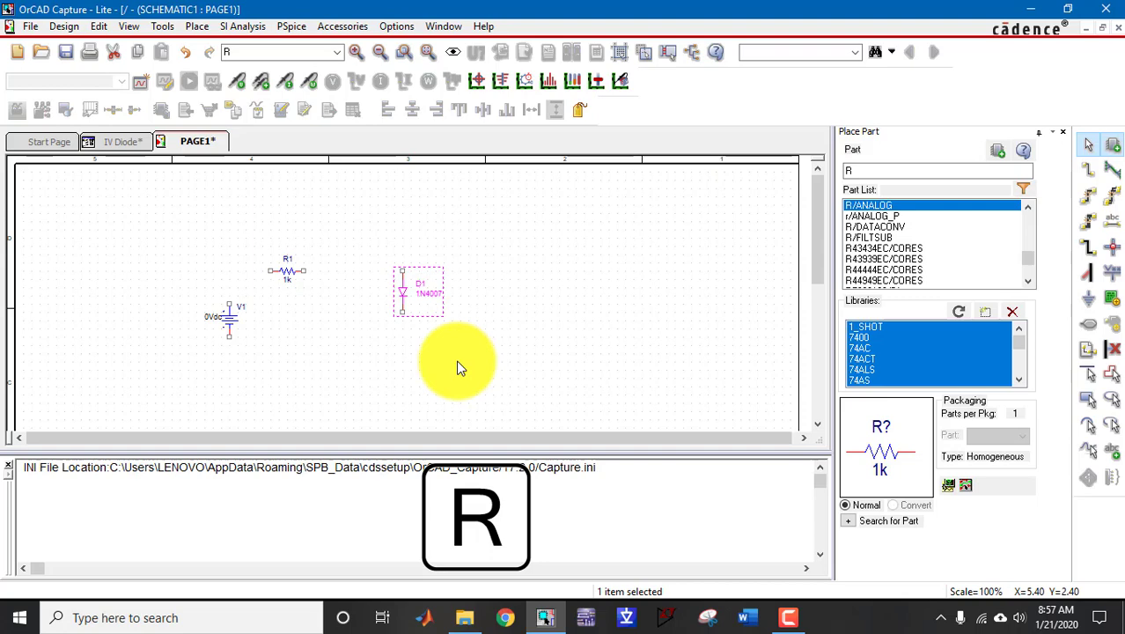
key(r)
click(402, 305)
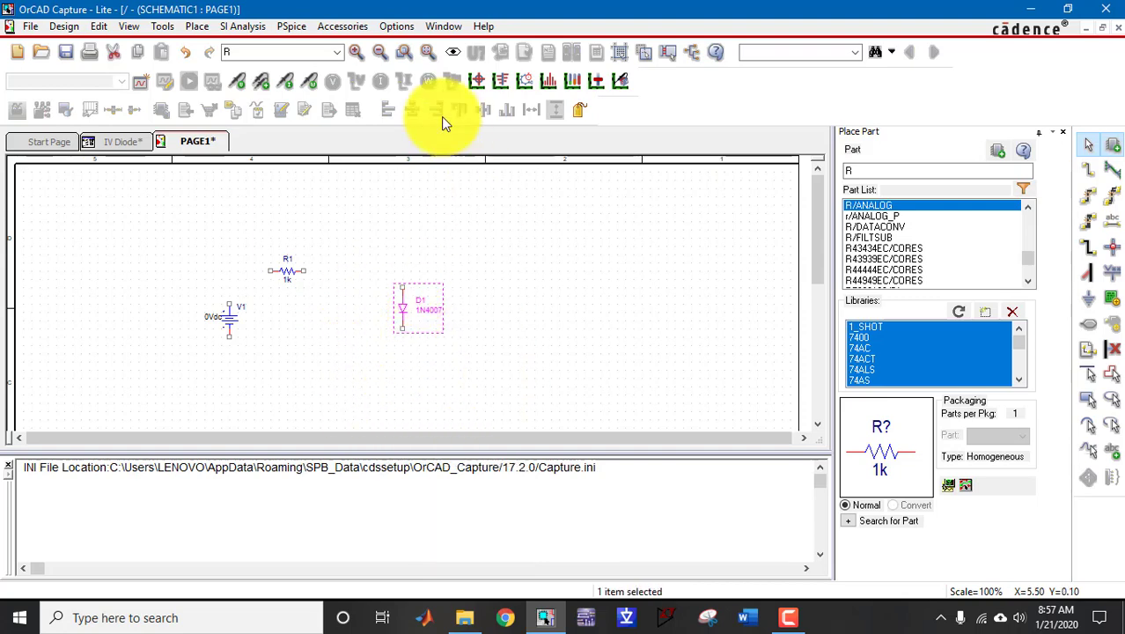
click(361, 51)
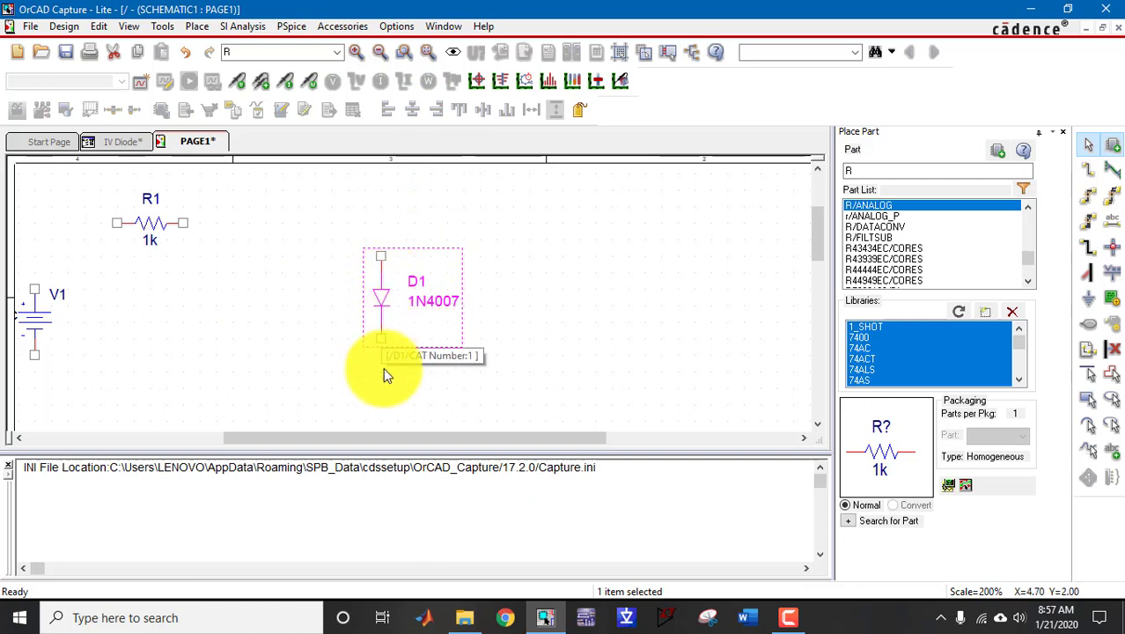
drag(397, 445, 324, 445)
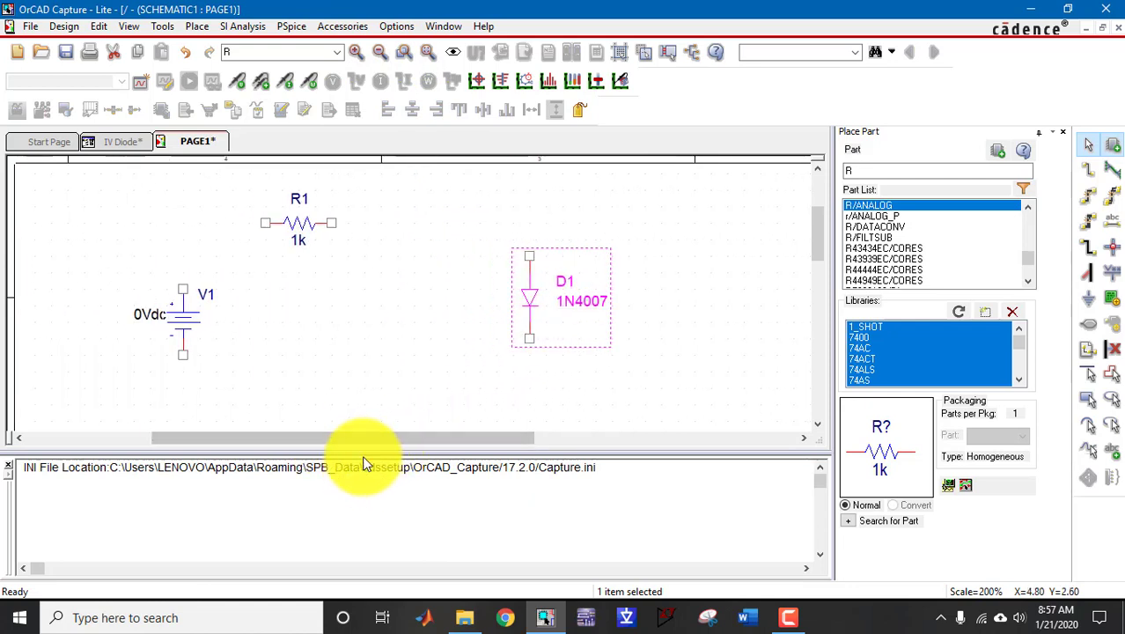
- Wire V1+ to R1, R1 to D1's top, and D1's bottom back to V1−
key(w)
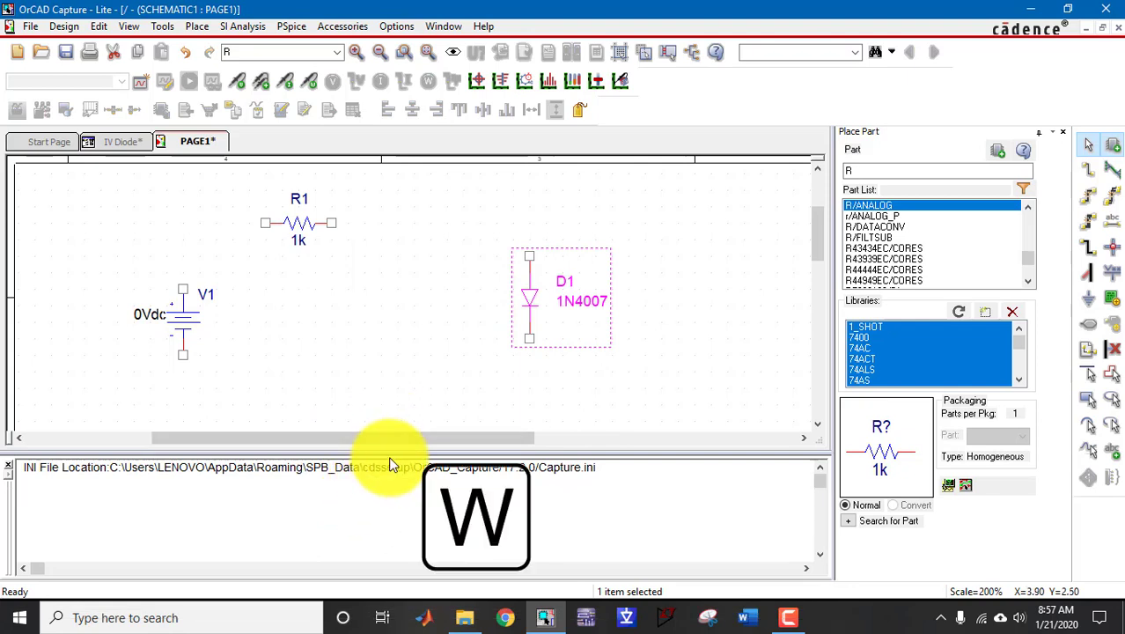
drag(388, 462, 388, 513)
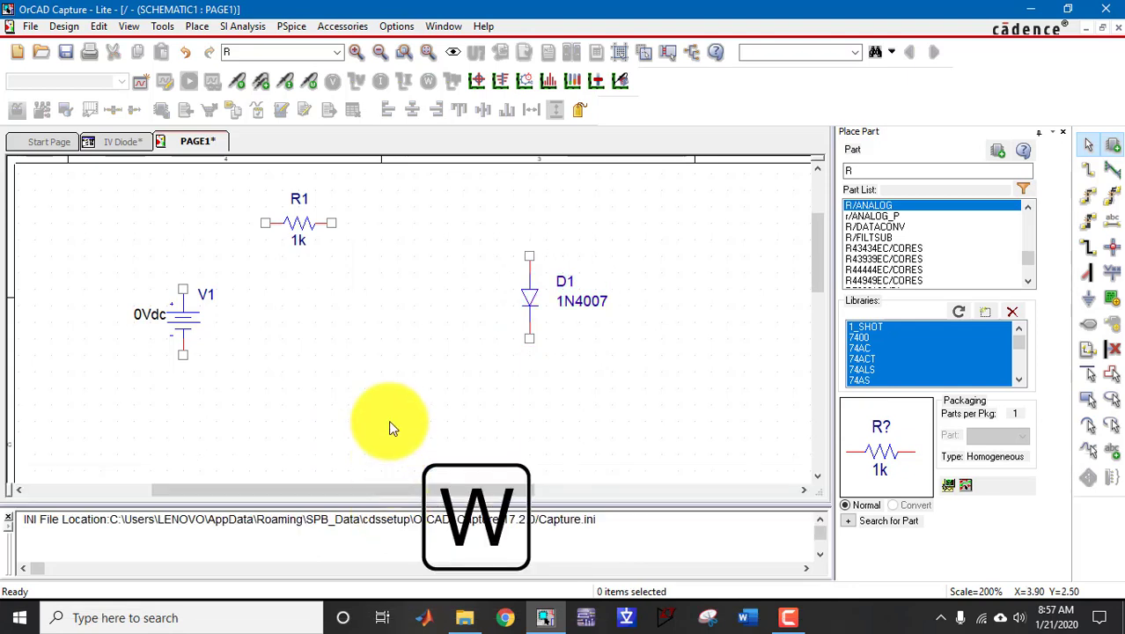
click(183, 289)
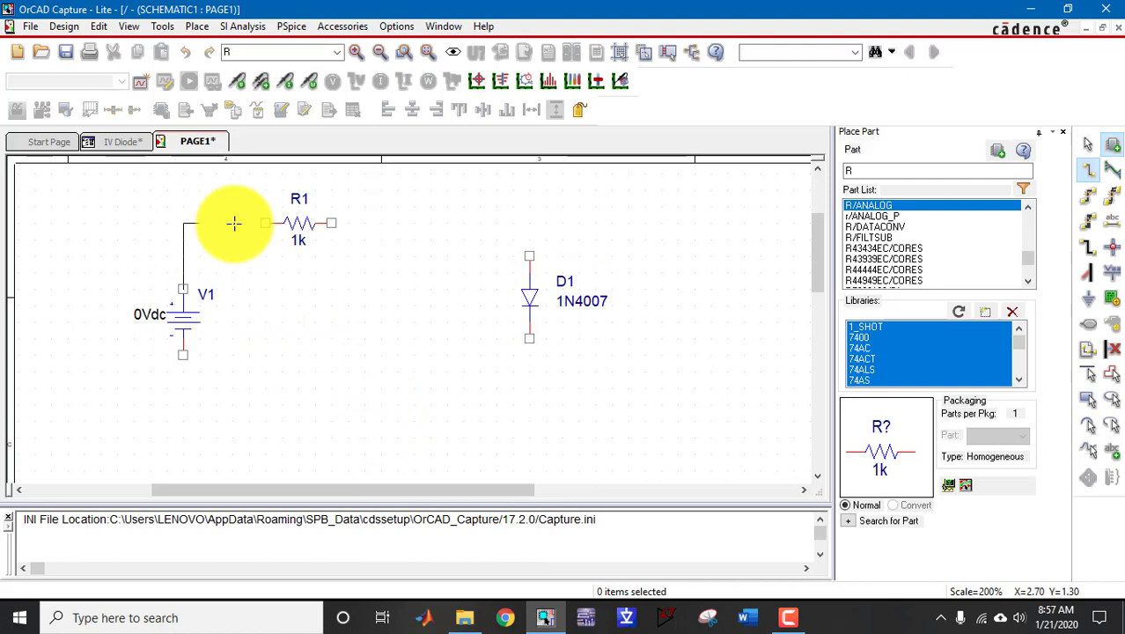
click(266, 221)
click(331, 223)
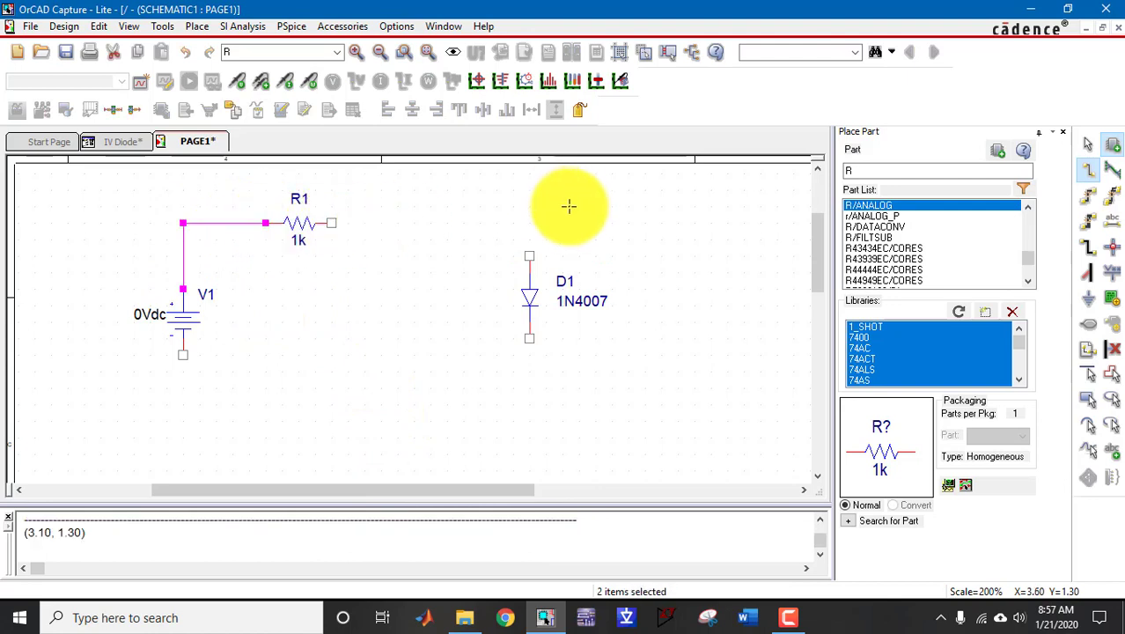
click(529, 246)
click(530, 338)
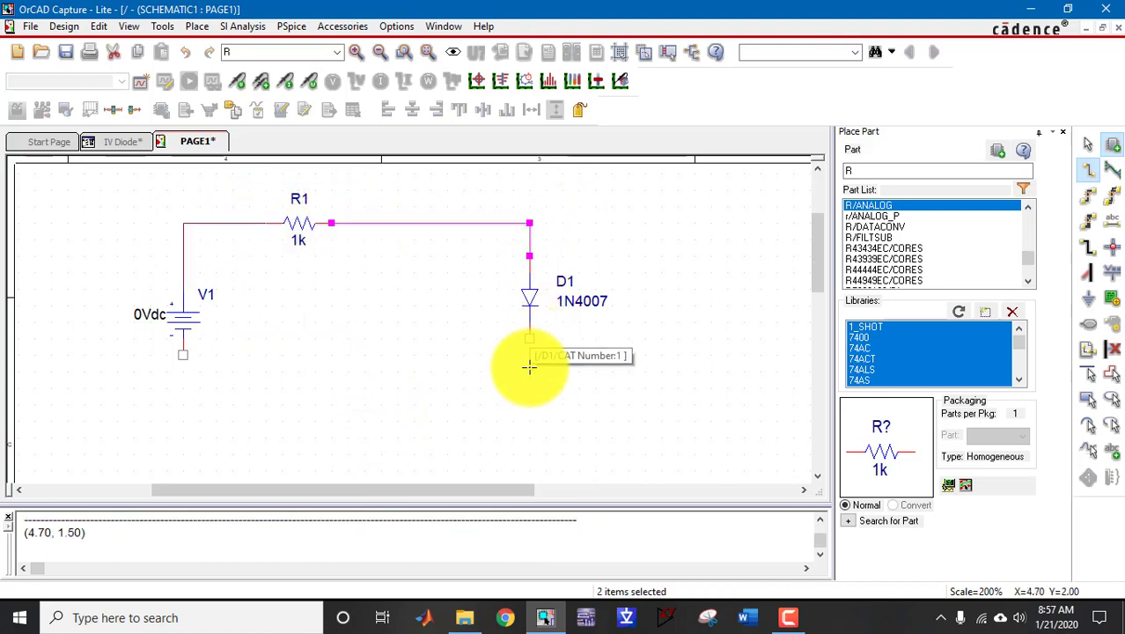
click(529, 437)
click(183, 354)
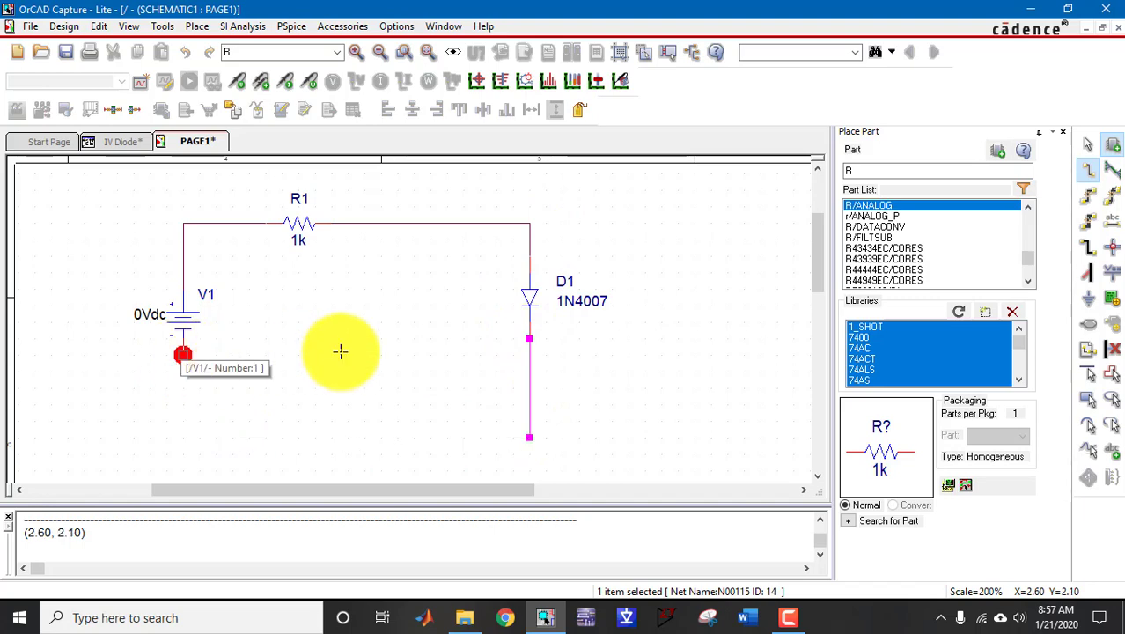
key(Escape)
click(280, 57)
text(0)
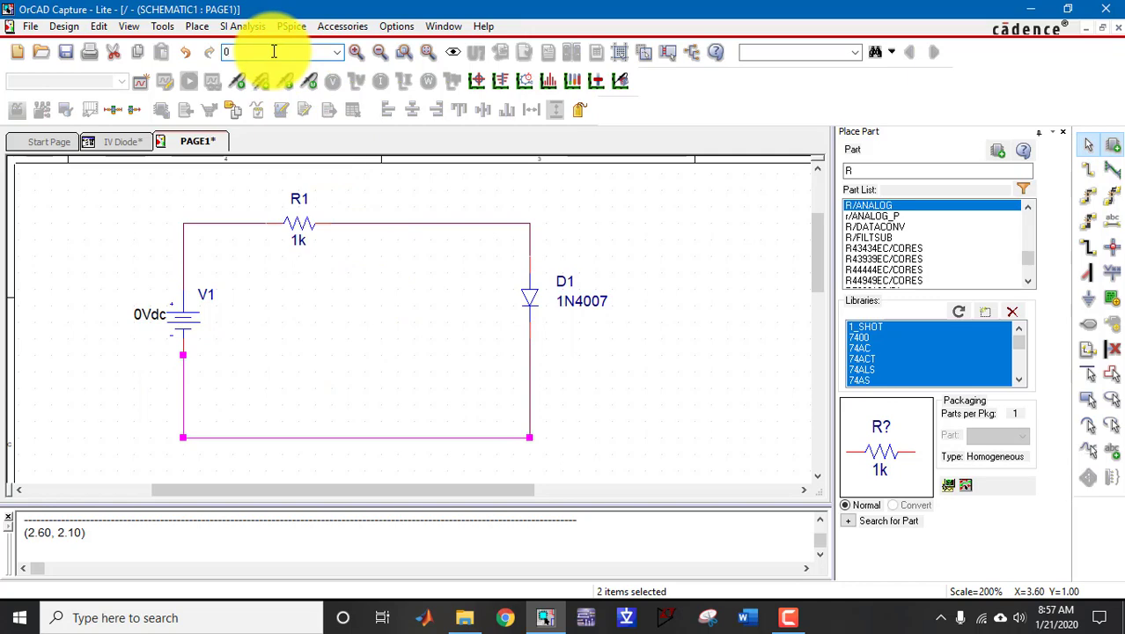
- Place the 0 ground symbol on the bottom wire
key(g)
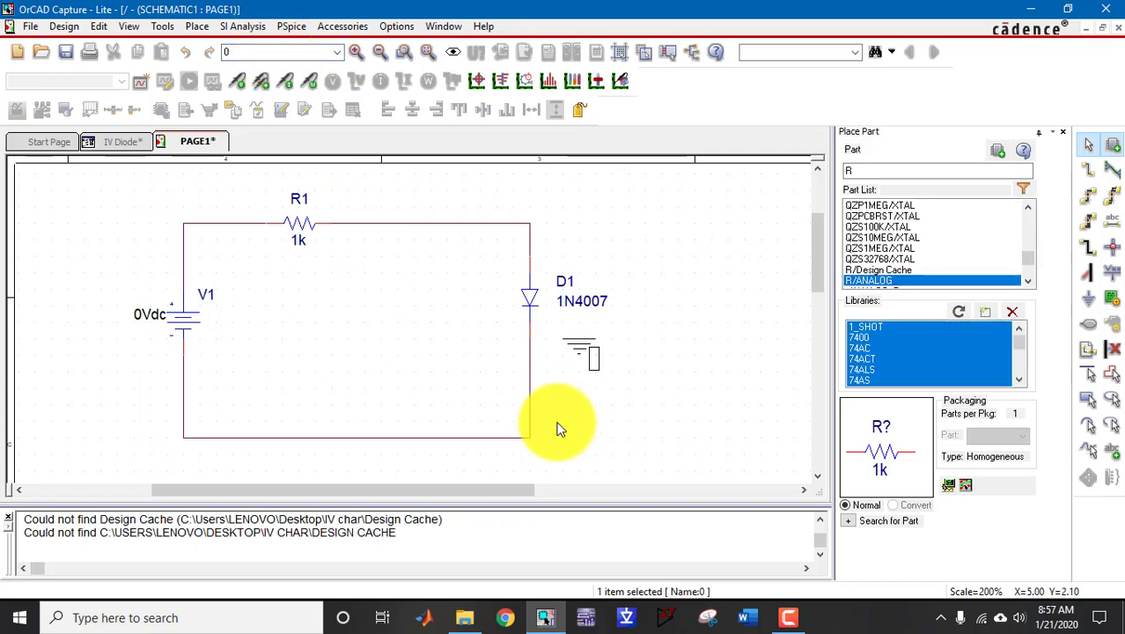
click(344, 455)
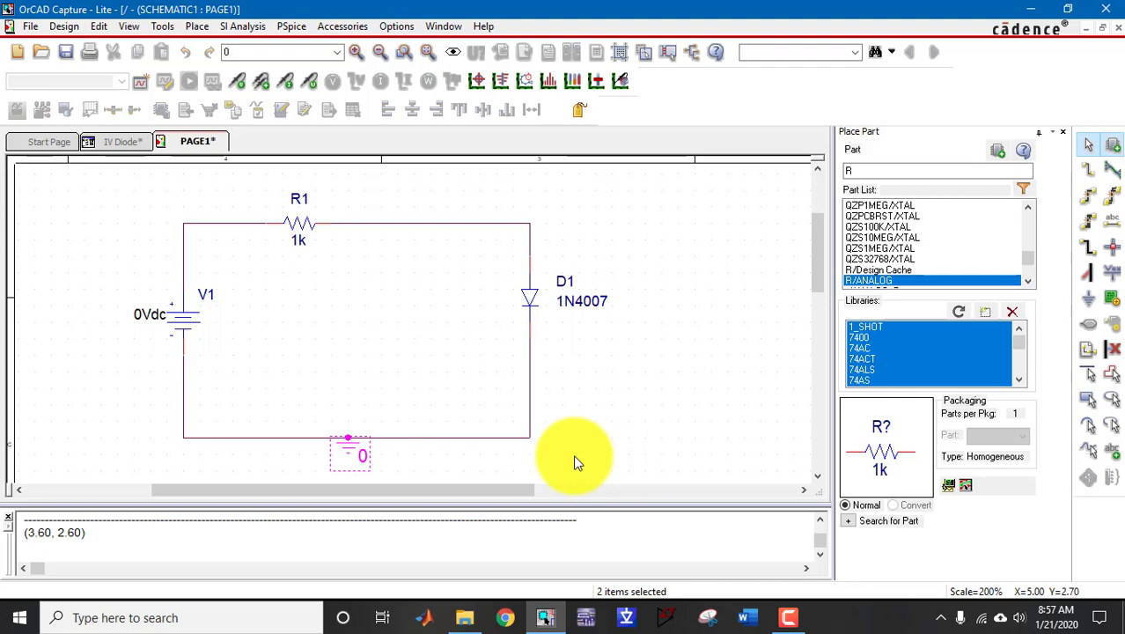
click(1092, 308)
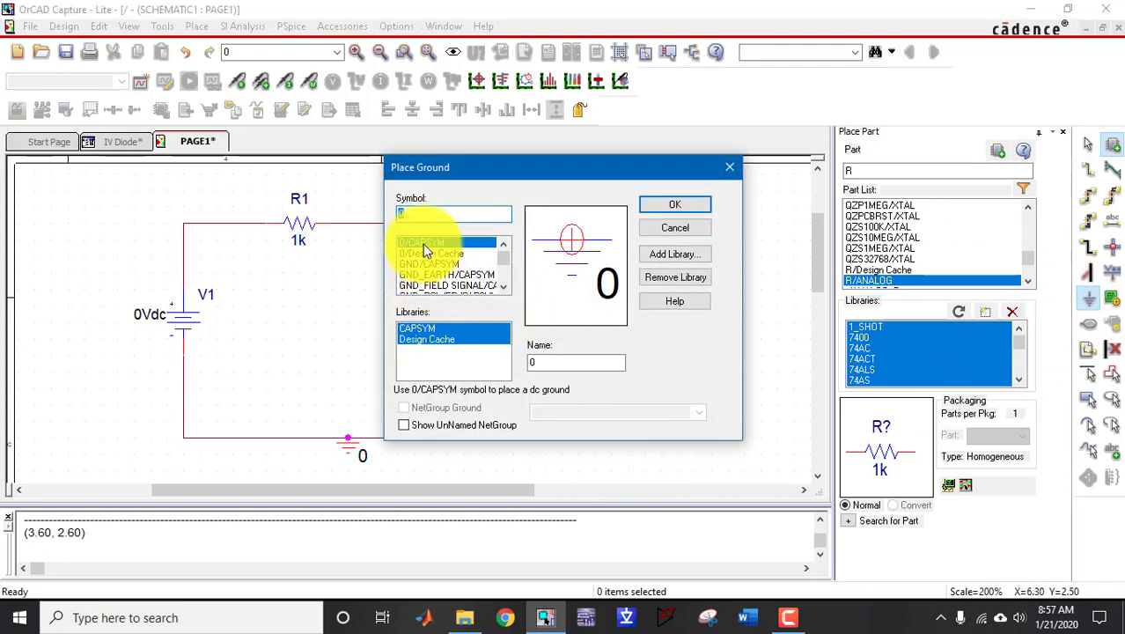
- Centre R1 on the top wire, set its value to 100, and slide D1 lower
click(729, 167)
click(308, 254)
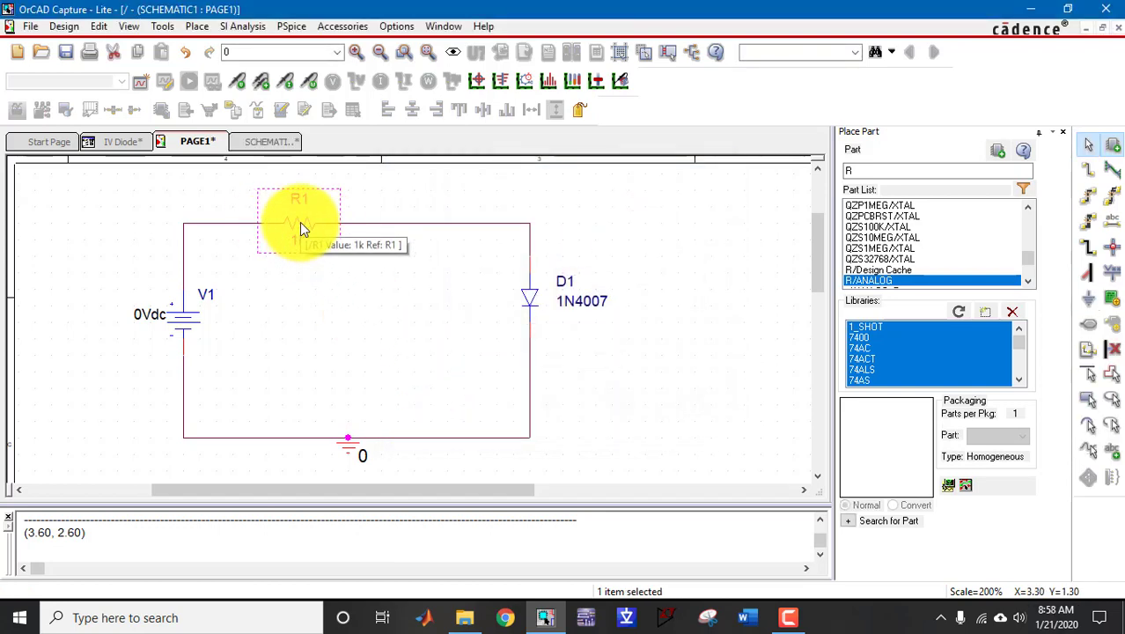
drag(298, 231, 381, 229)
double_click(380, 239)
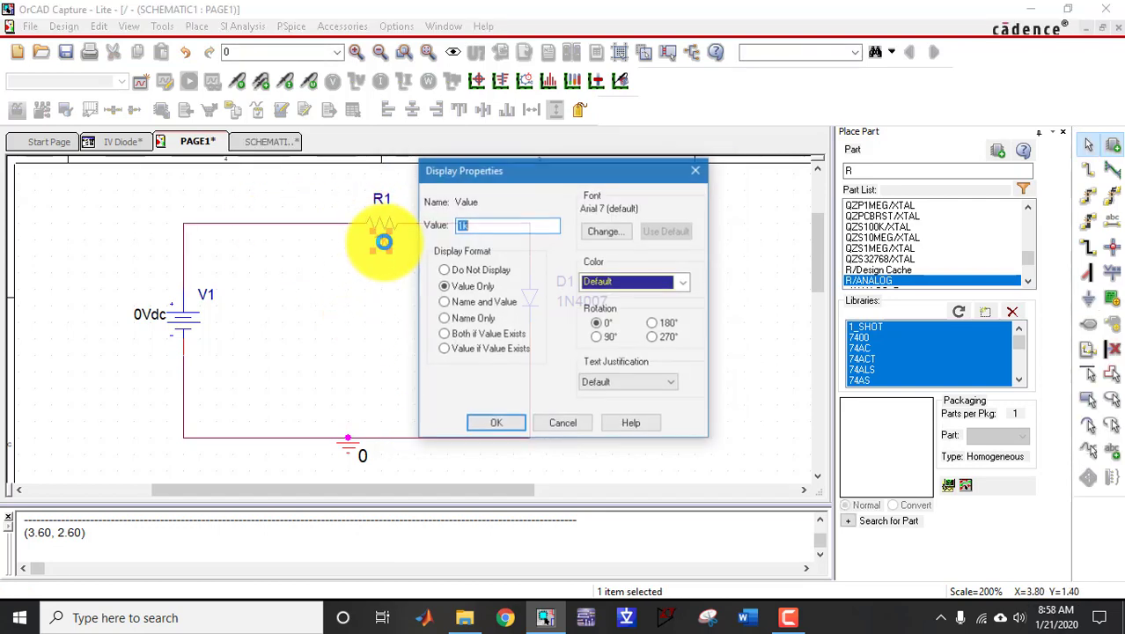
text(100)
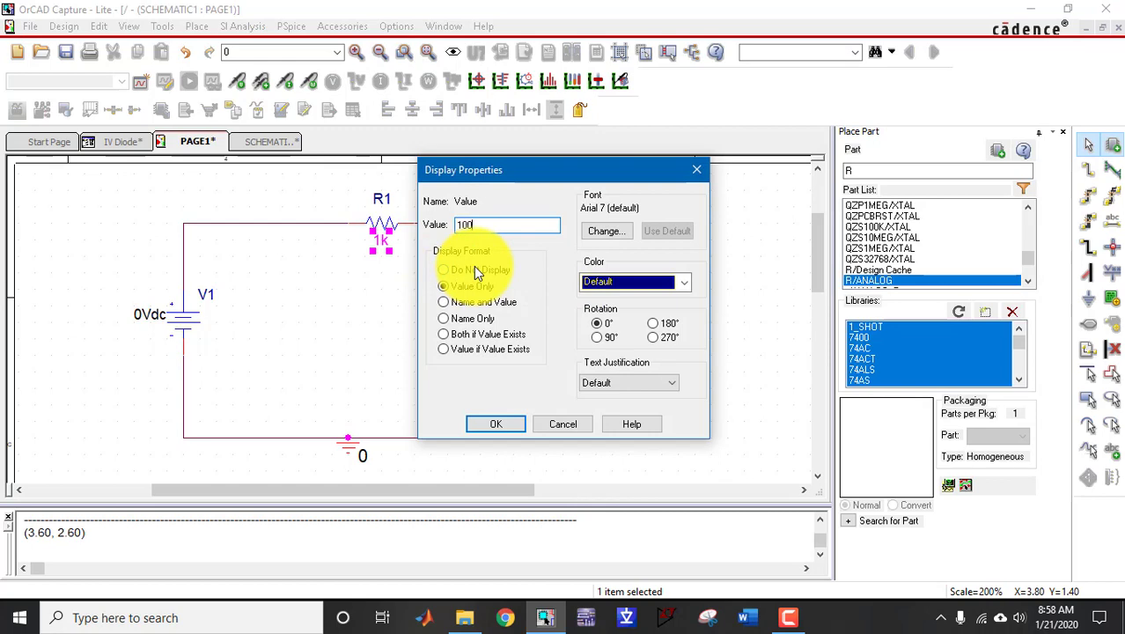
key(Return)
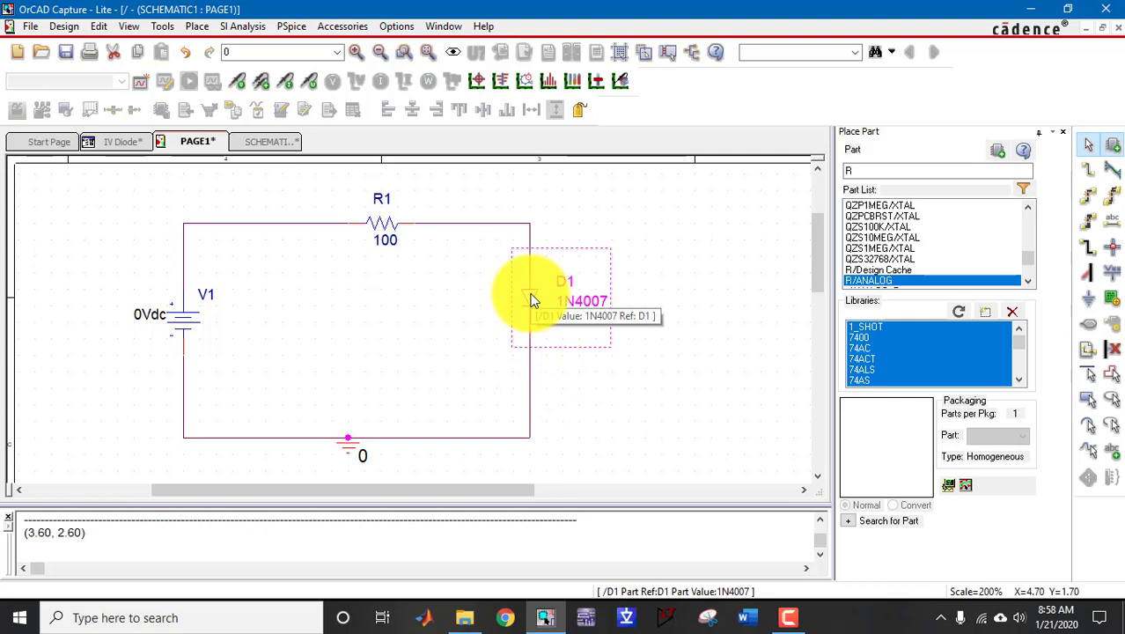
drag(533, 297, 534, 346)
click(624, 429)
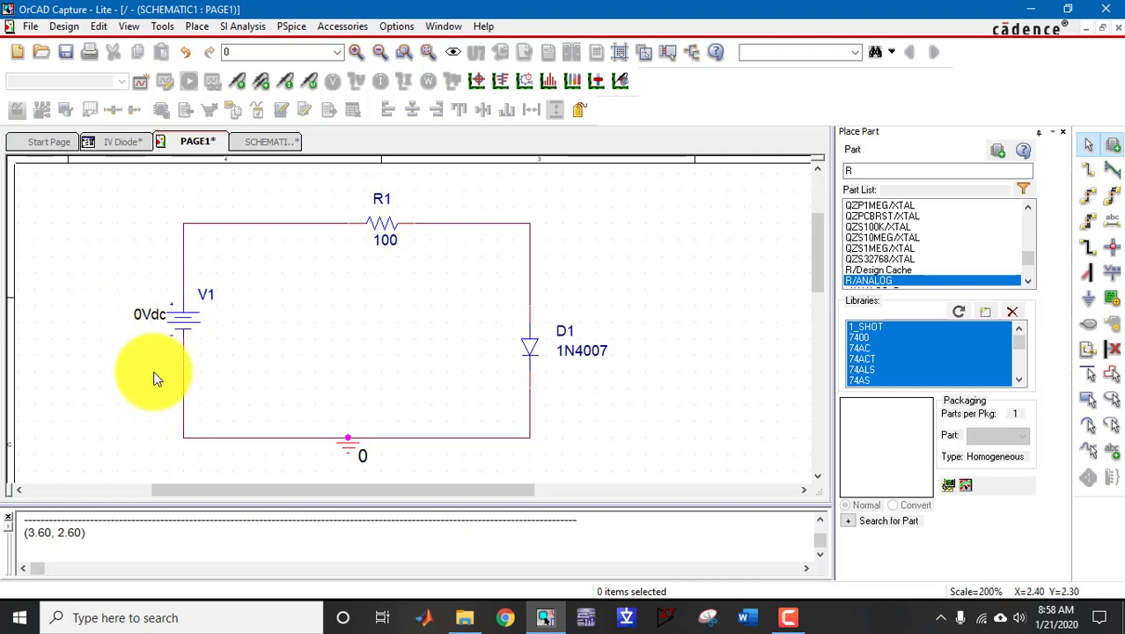
- Create a simulation profile named IV, correcting the rejected initial name
click(141, 81)
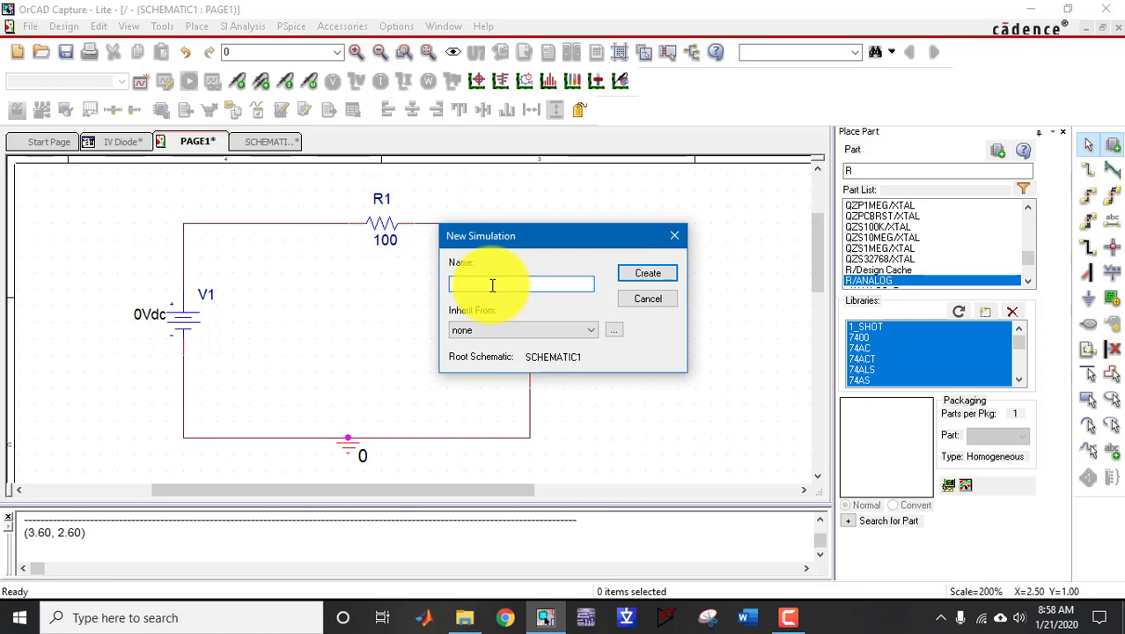
text(haracteristics)
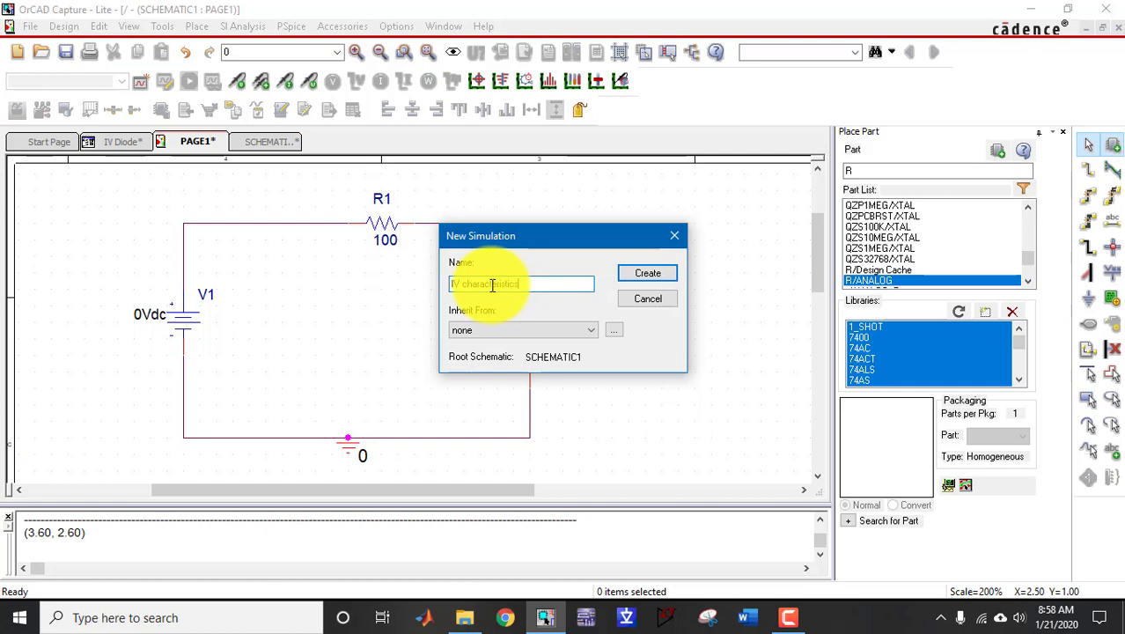
key(Return)
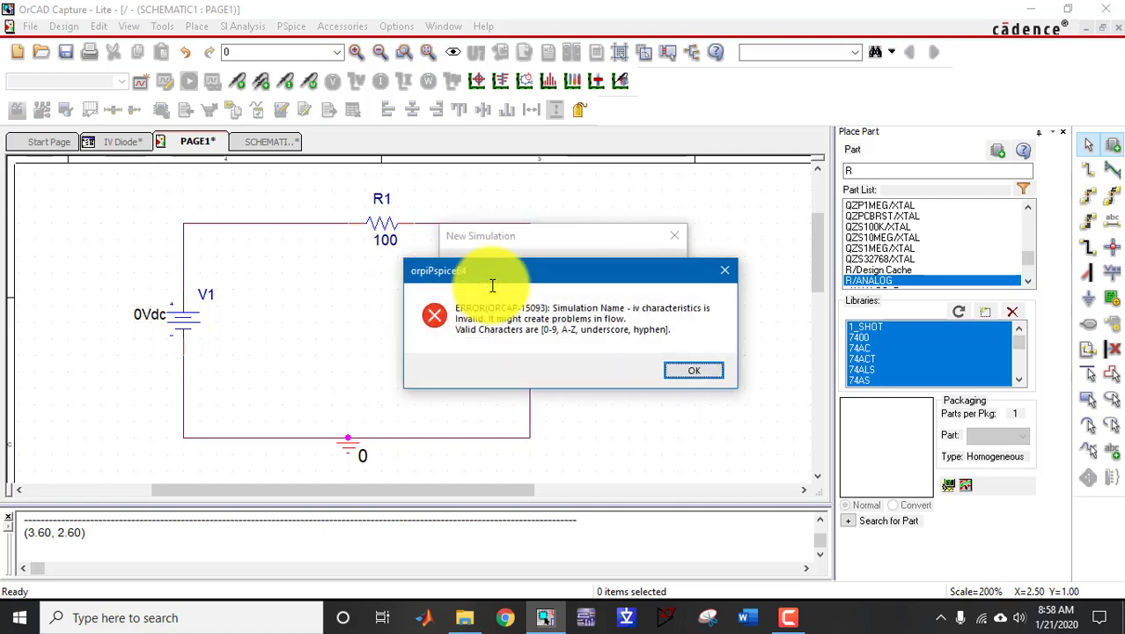
click(702, 373)
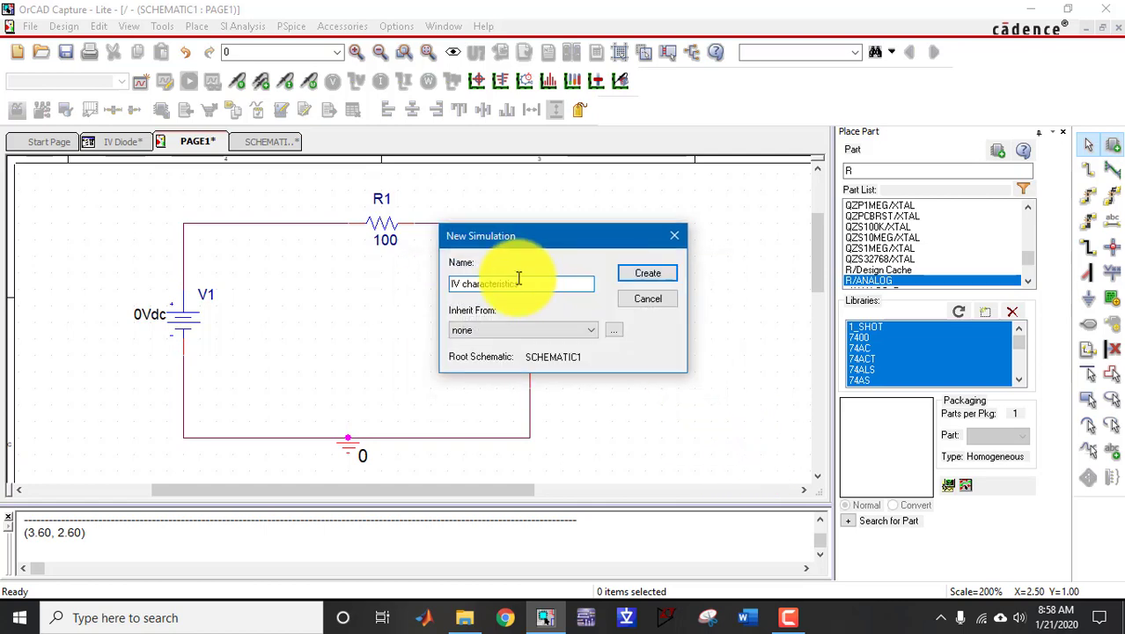
drag(537, 282, 460, 289)
key(BackSpace)
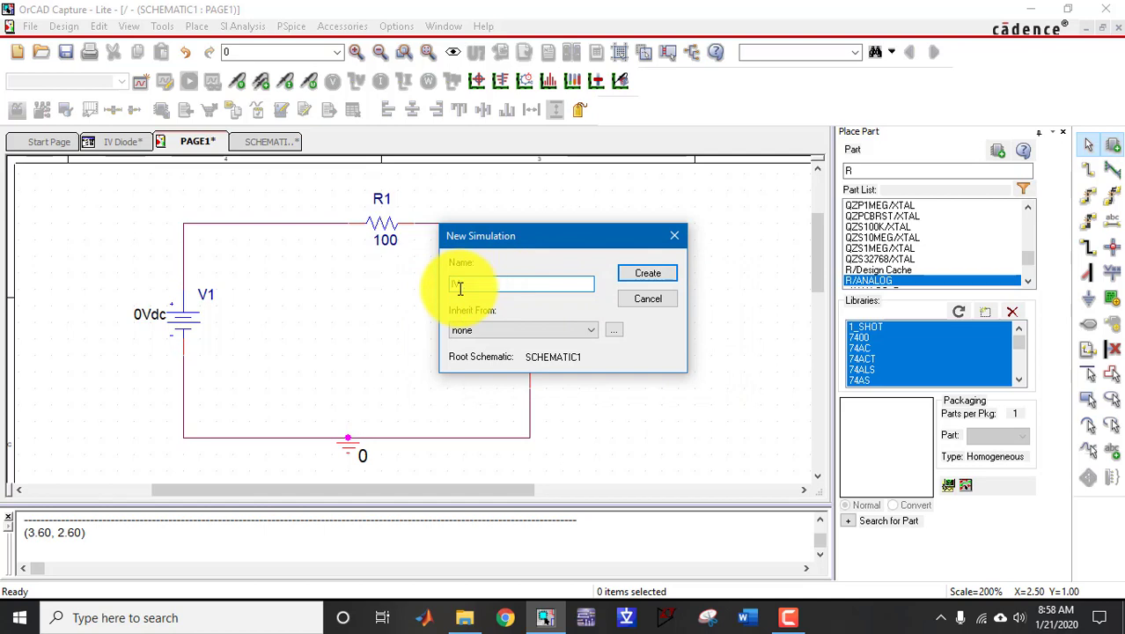
key(Return)
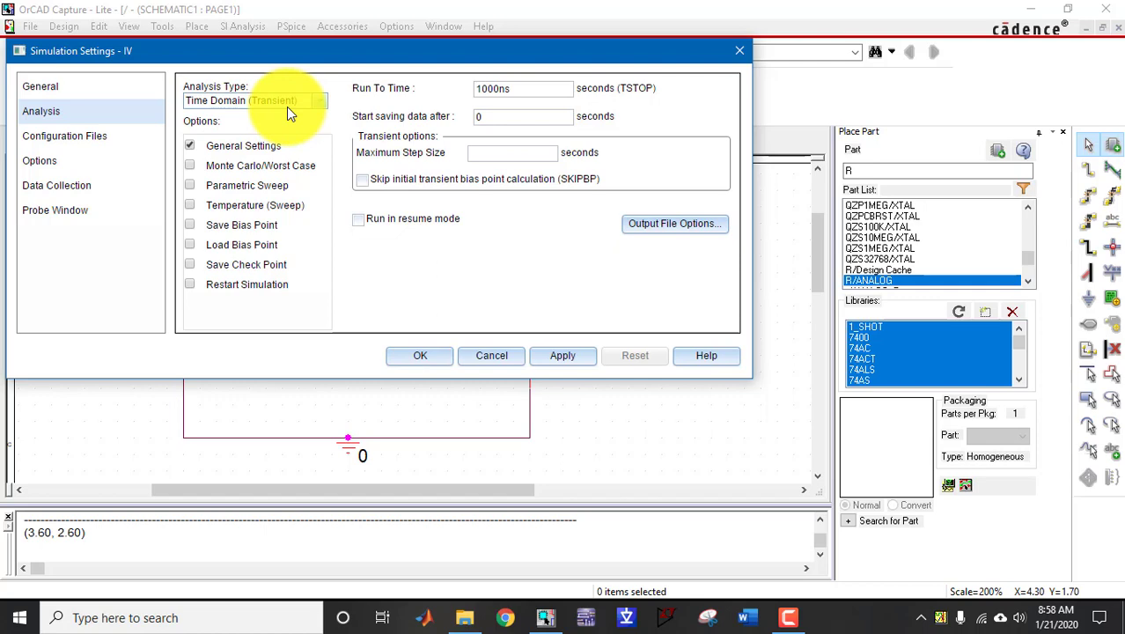
- Choose DC Sweep on voltage source V1: linear, start 0, end 5, increment 0.05
click(319, 100)
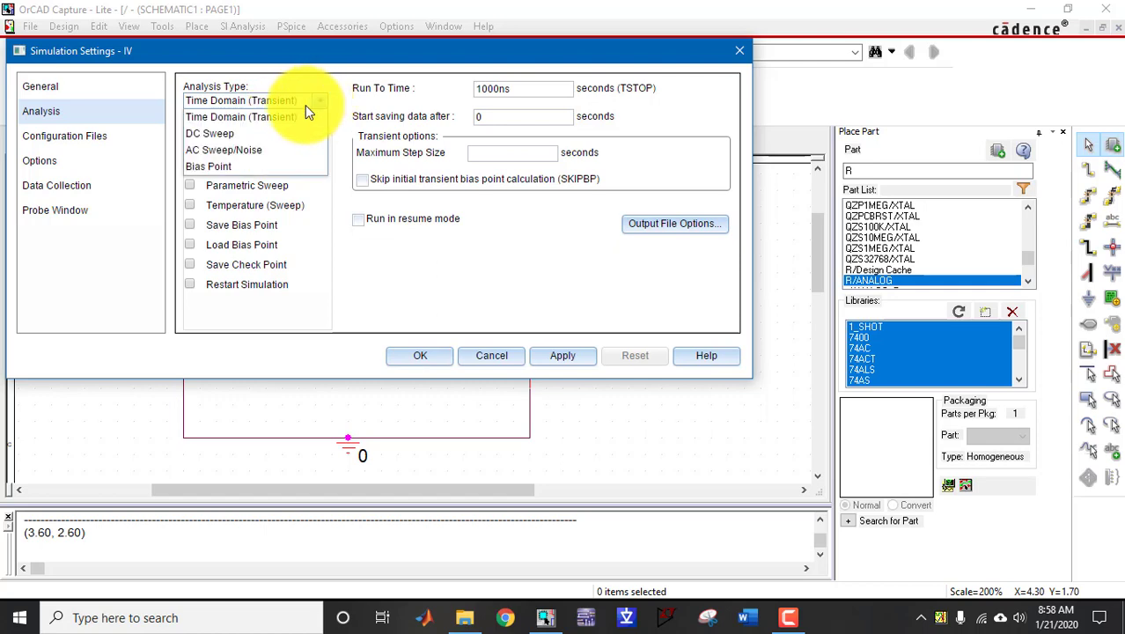
click(204, 131)
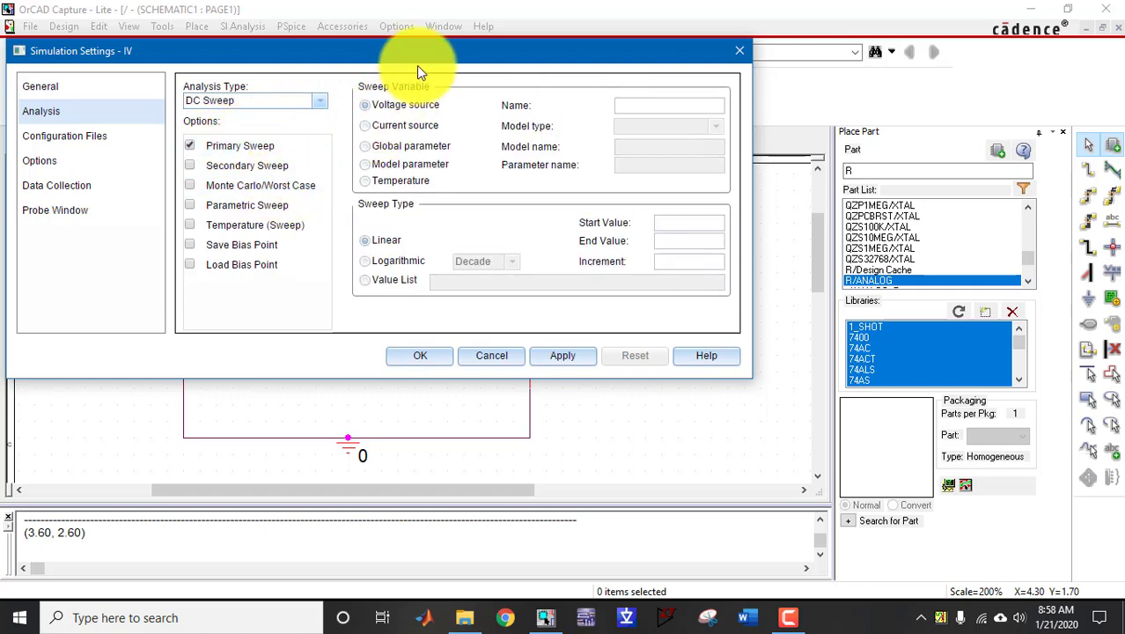
mouse_move(444, 50)
mouse_down()
mouse_move(975, 16)
mouse_move(907, 13)
mouse_up()
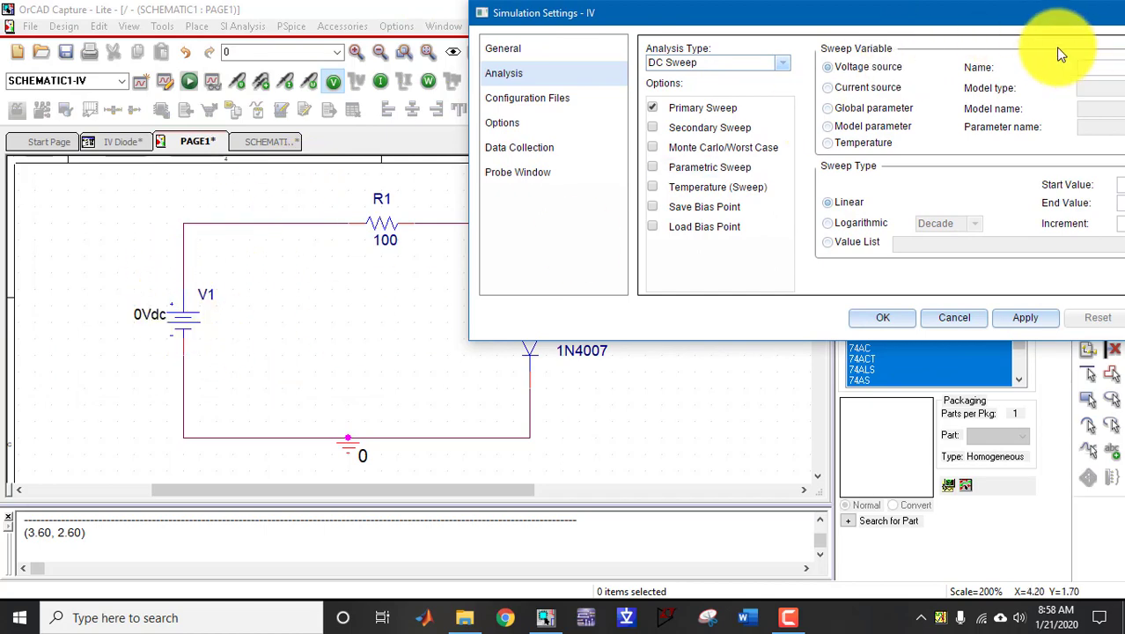
drag(1032, 25, 805, 56)
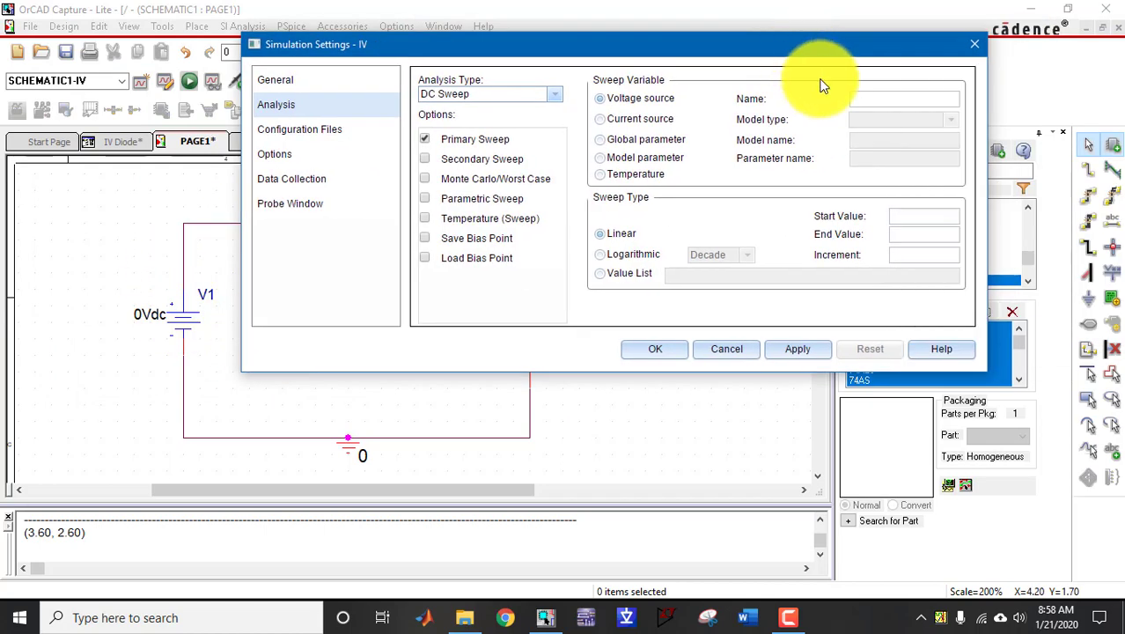
click(882, 96)
text(V1)
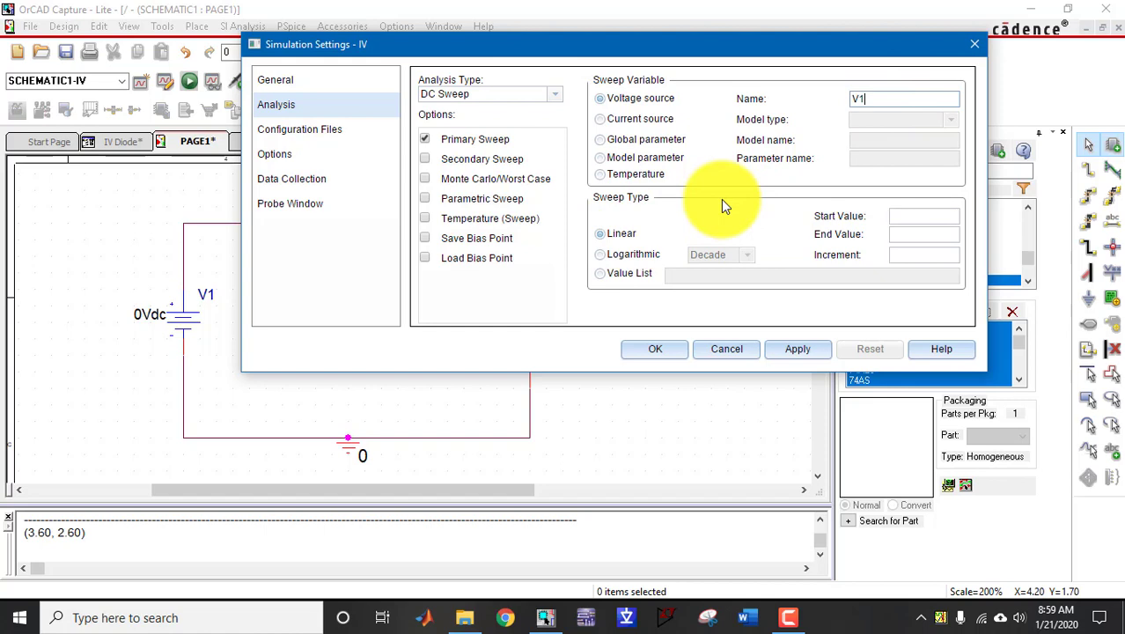
click(917, 235)
text(5)
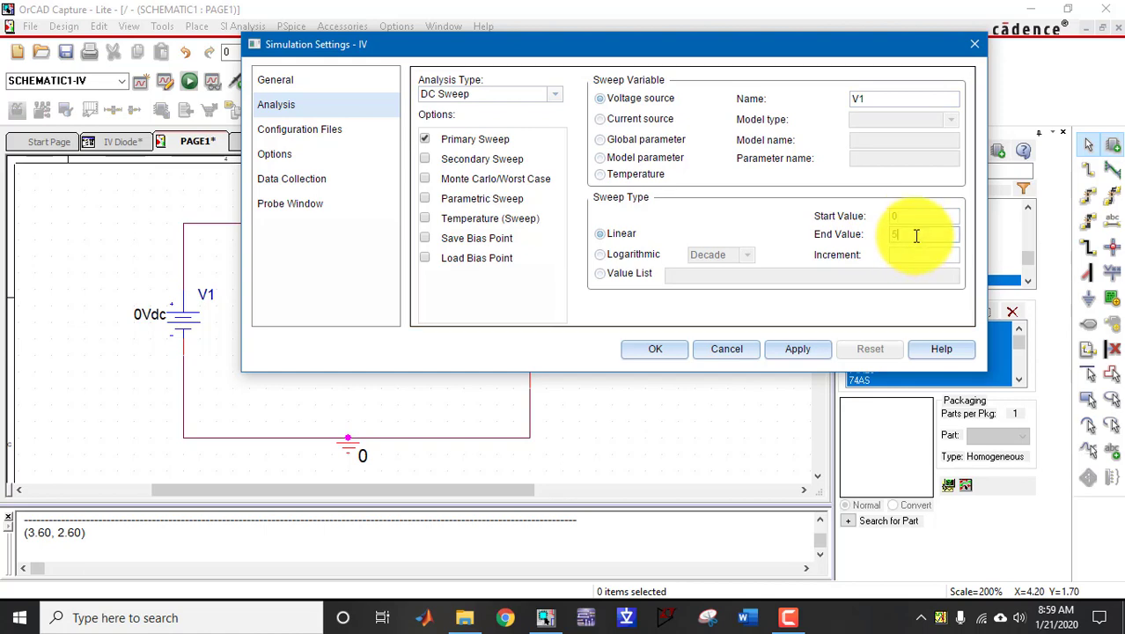
click(911, 253)
text(0.05)
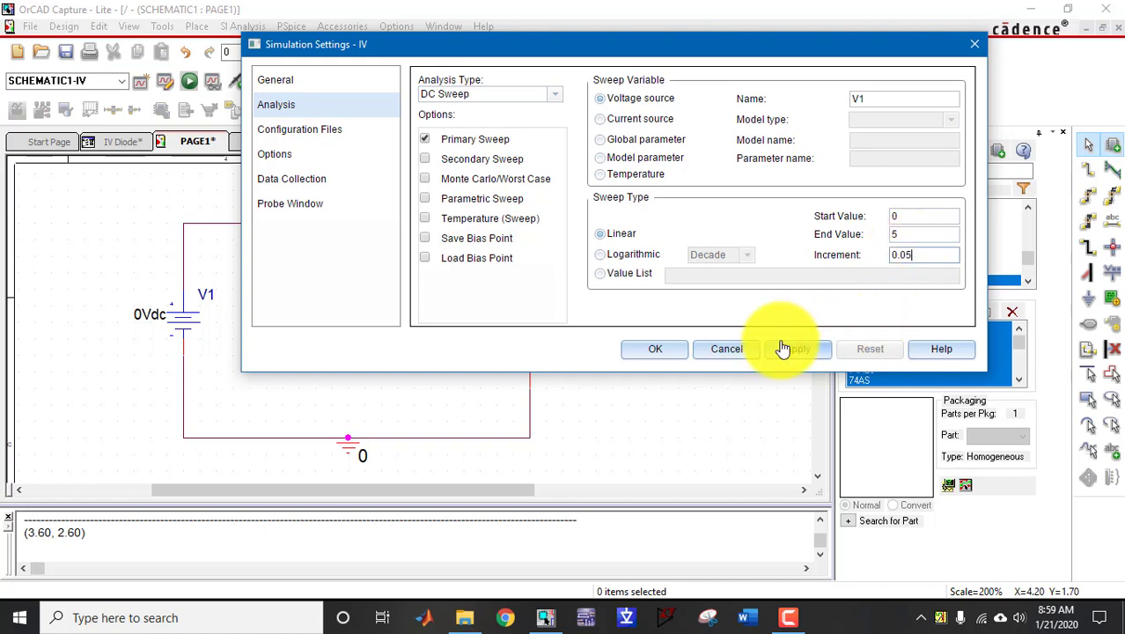
click(780, 349)
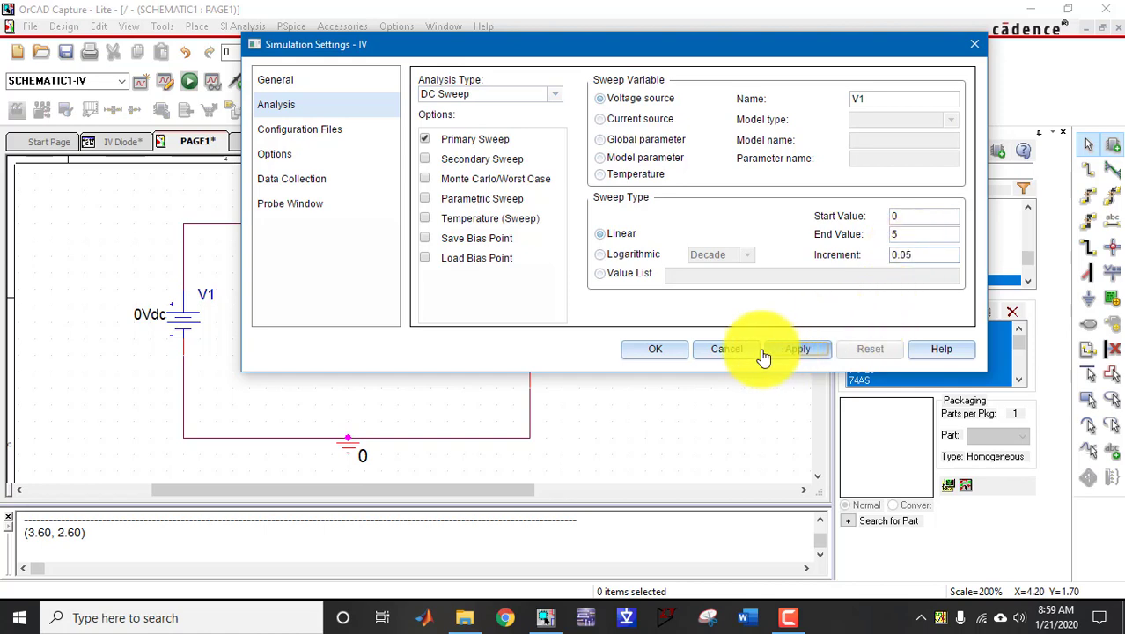
click(674, 354)
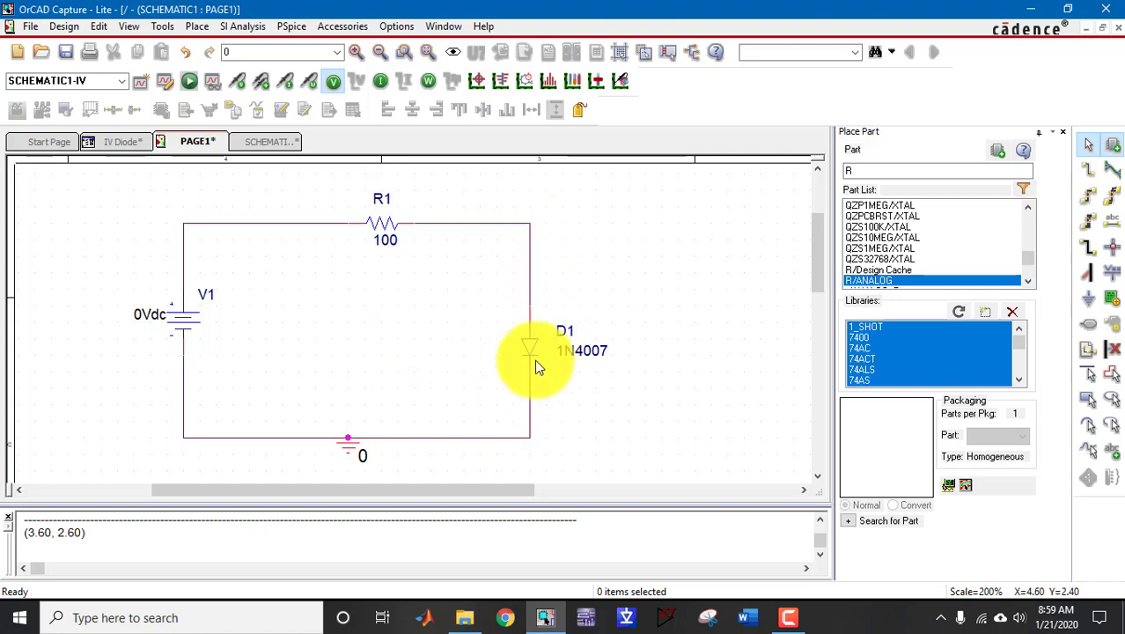
- Run PSpice on the IV profile to generate the netlist
click(191, 79)
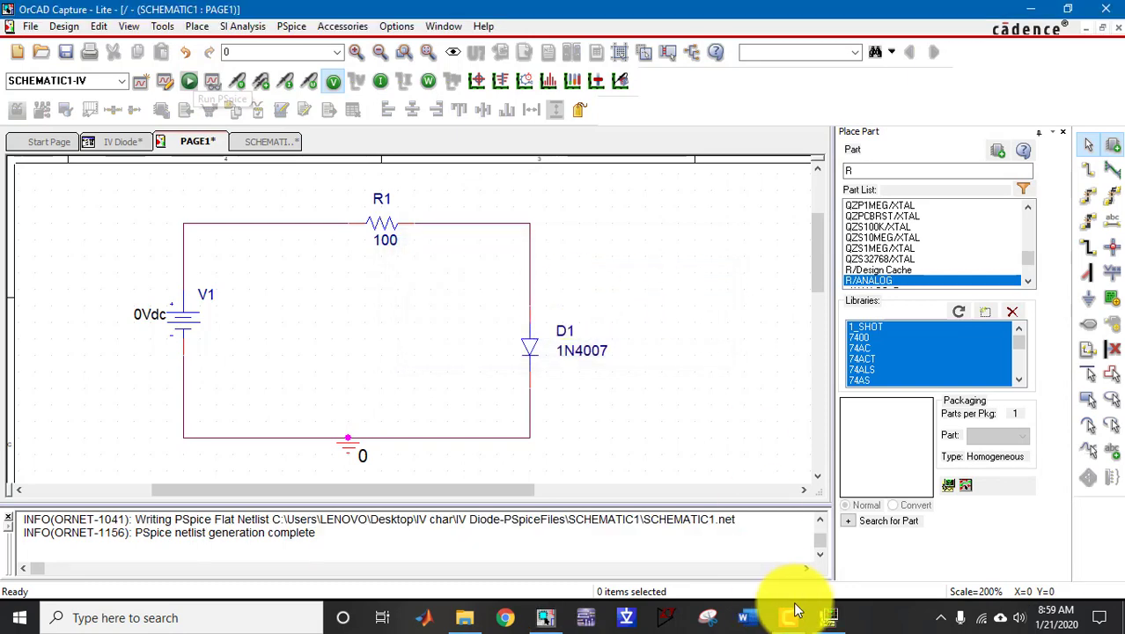
mouse_move(828, 617)
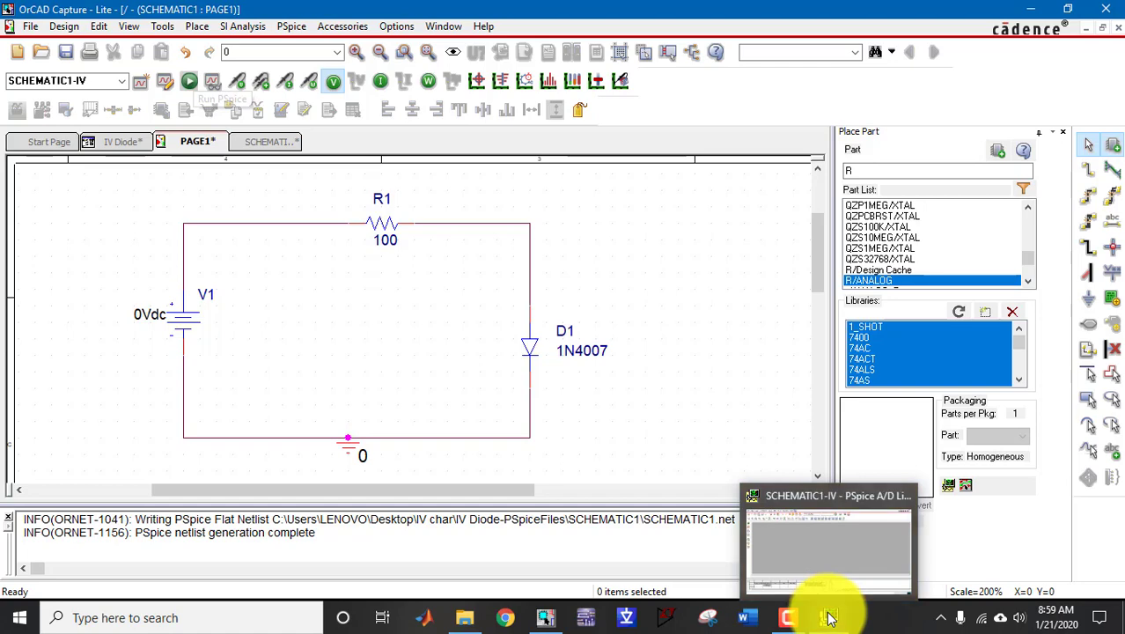
click(829, 619)
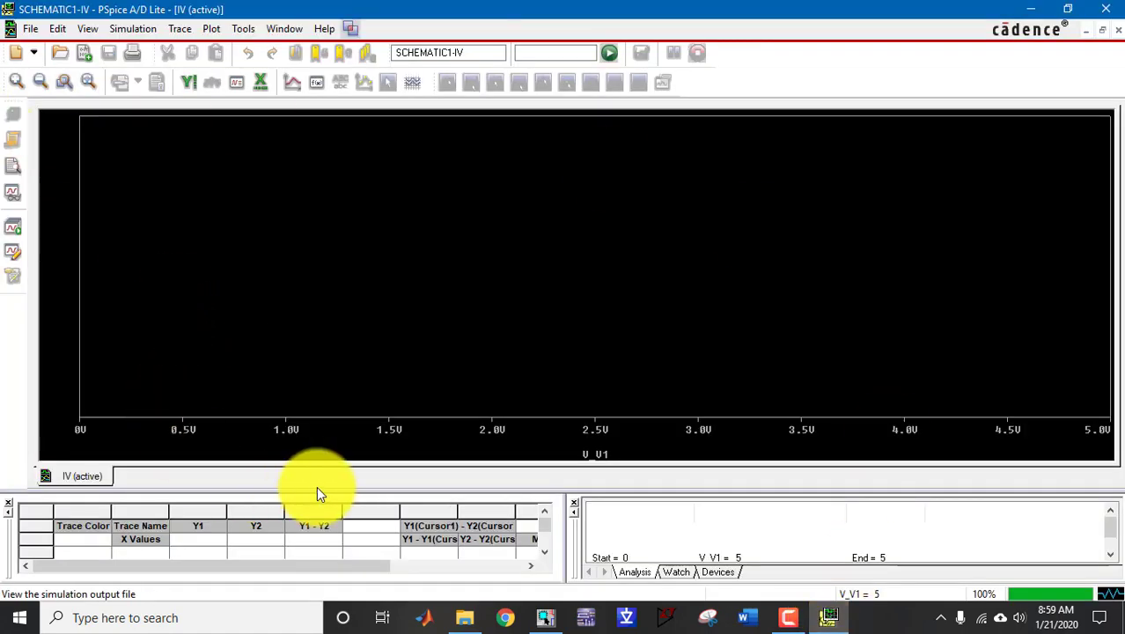
drag(421, 491, 419, 507)
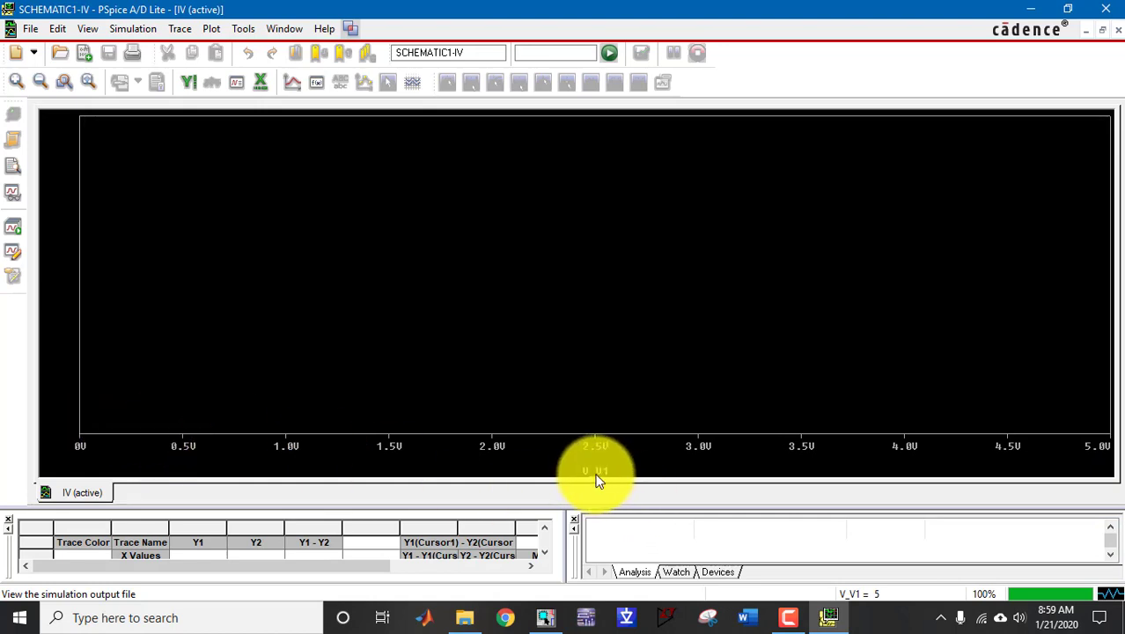
click(828, 618)
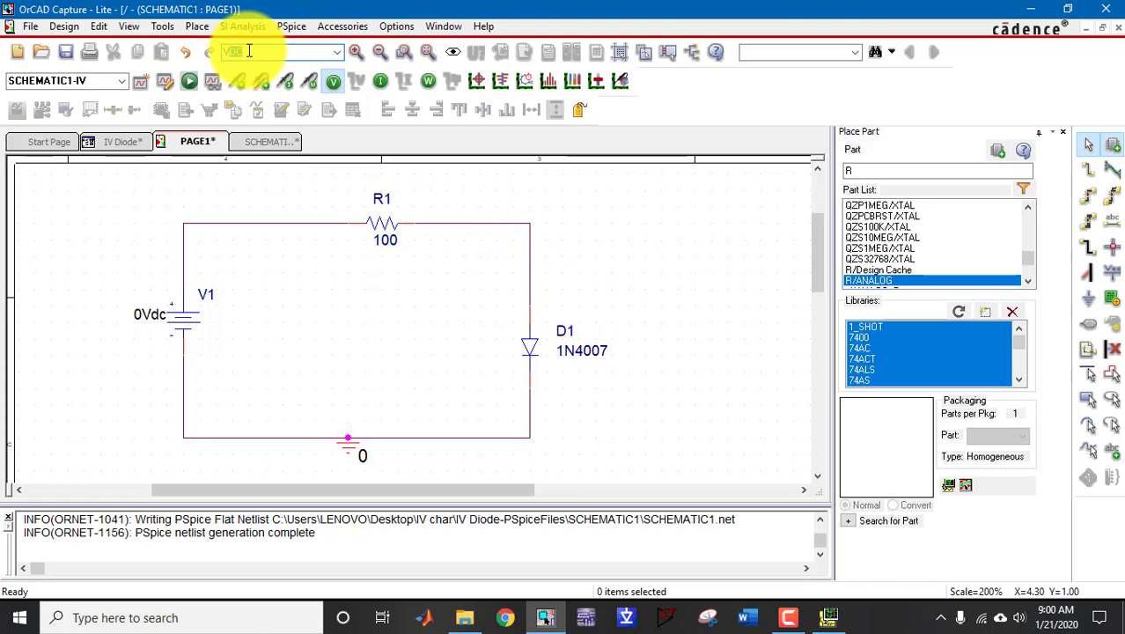
- Label the R1–D1 junction net VD and re-run the PSpice simulation
key(Return)
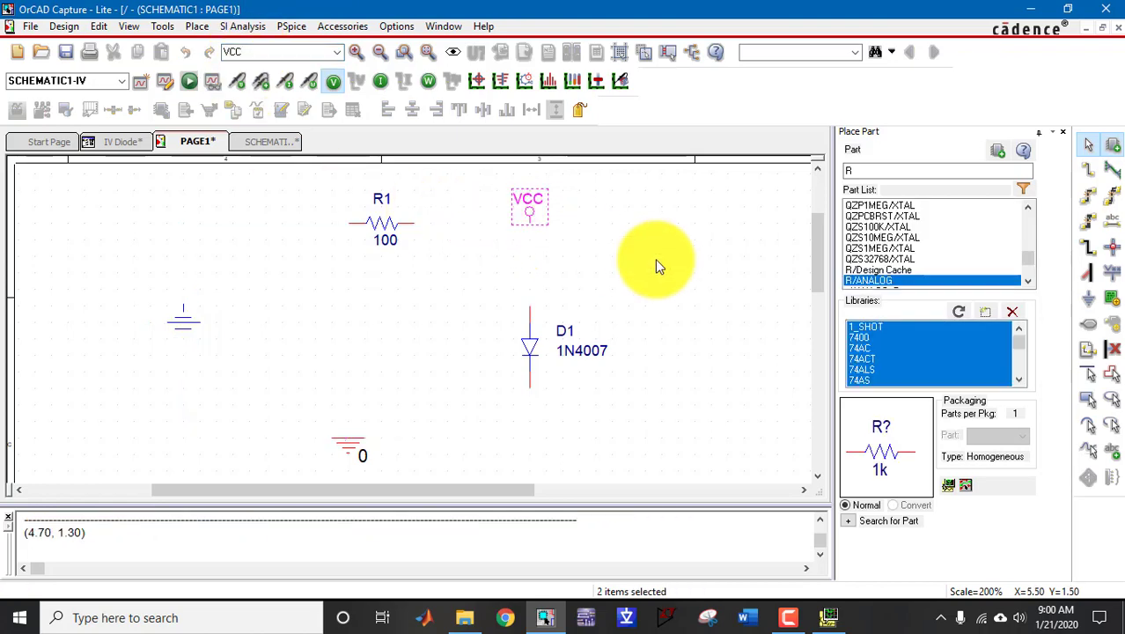
double_click(534, 200)
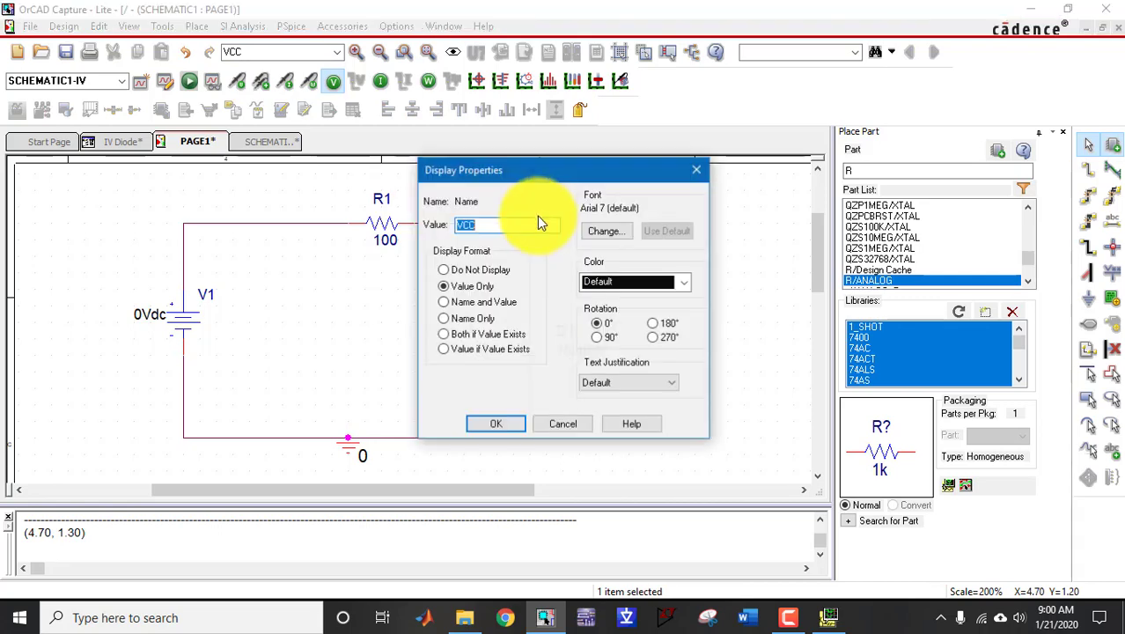
click(521, 226)
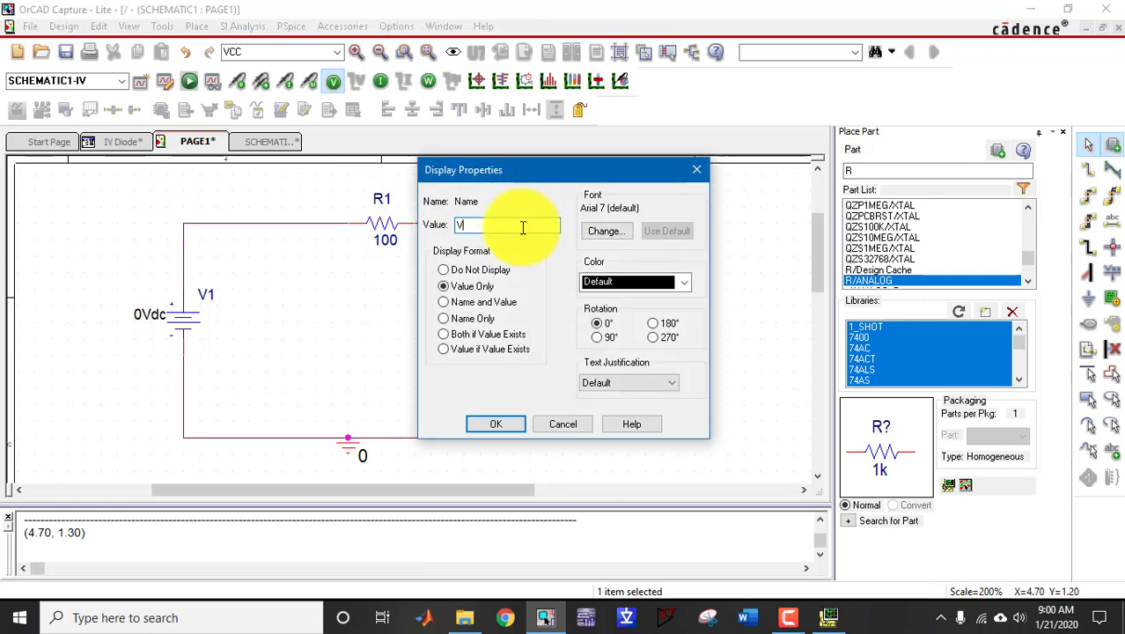
key(Return)
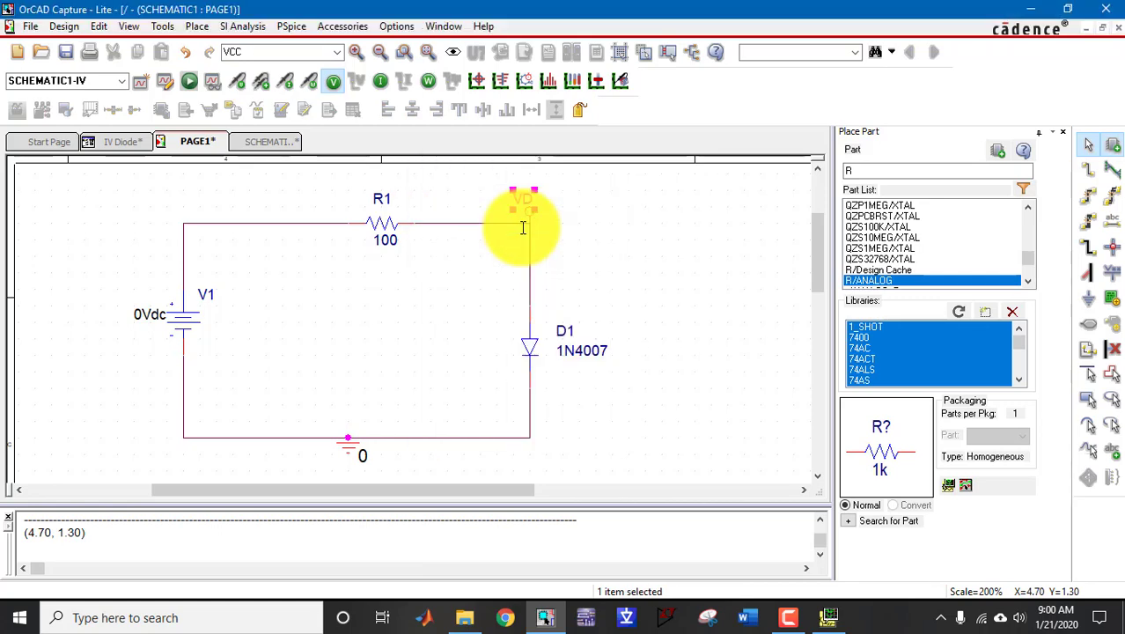
click(604, 235)
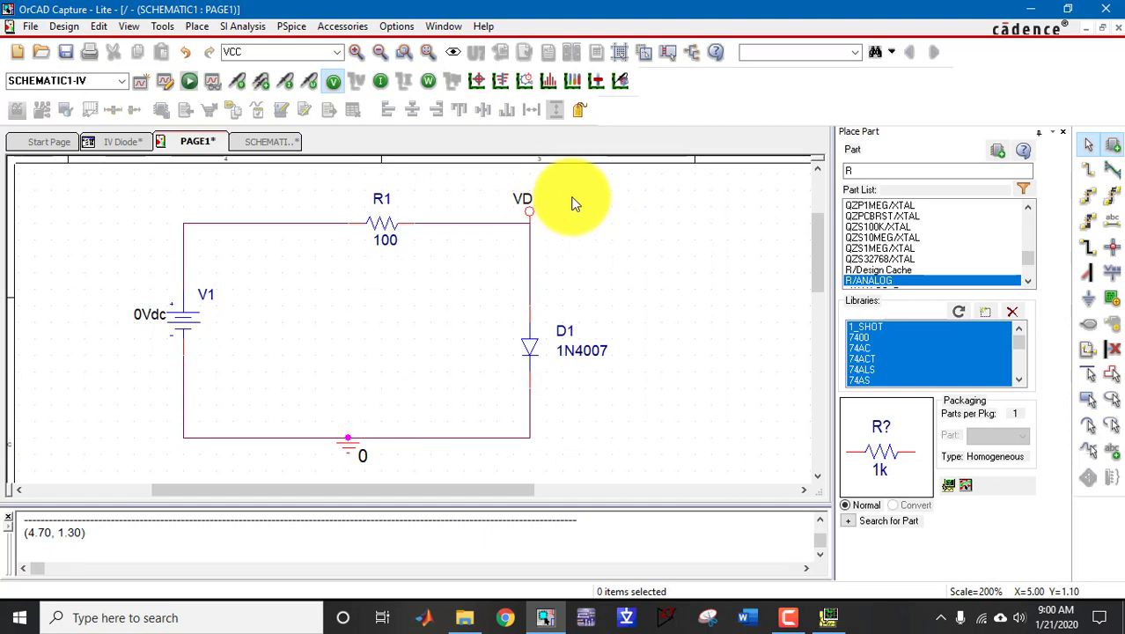
click(830, 617)
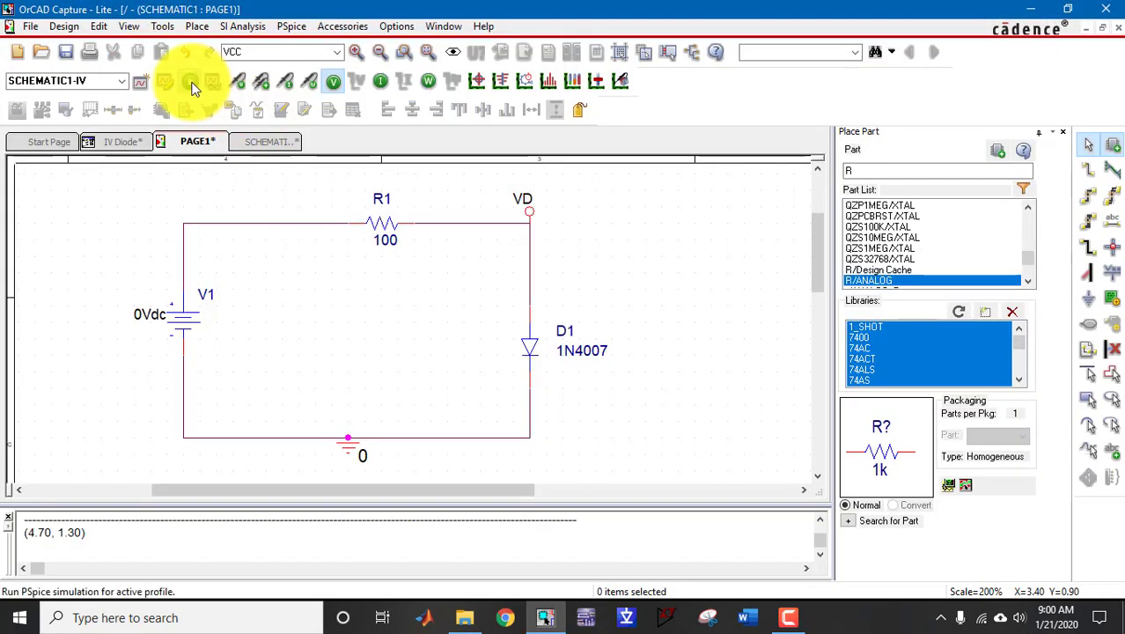
click(189, 80)
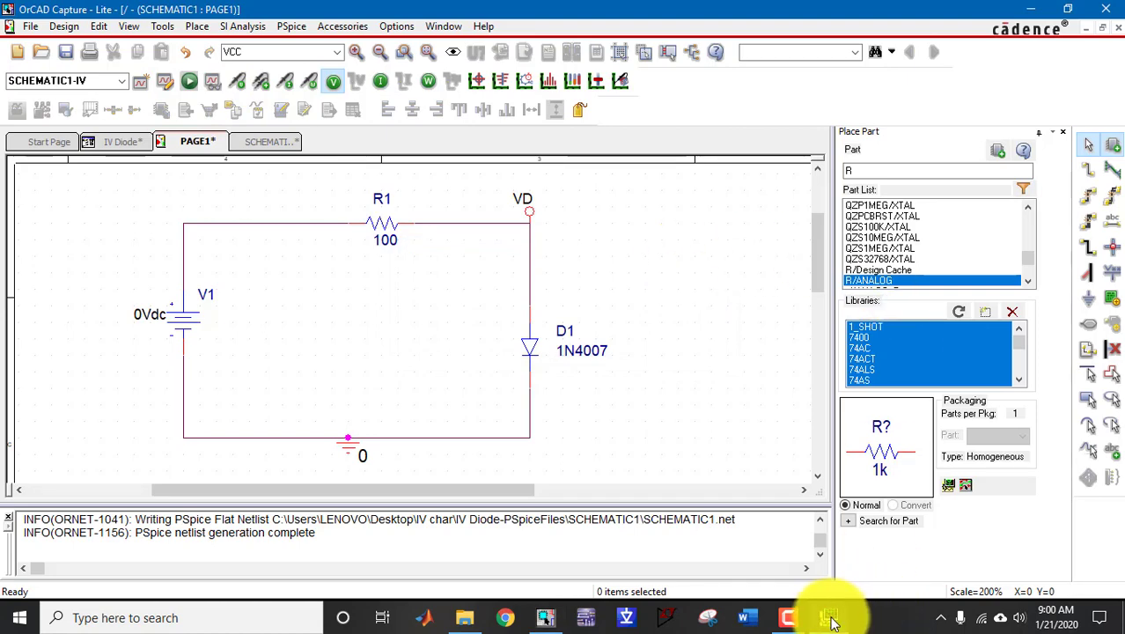
- Set the plot's X-axis variable to V(VD), hiding currents from the variable list
click(830, 618)
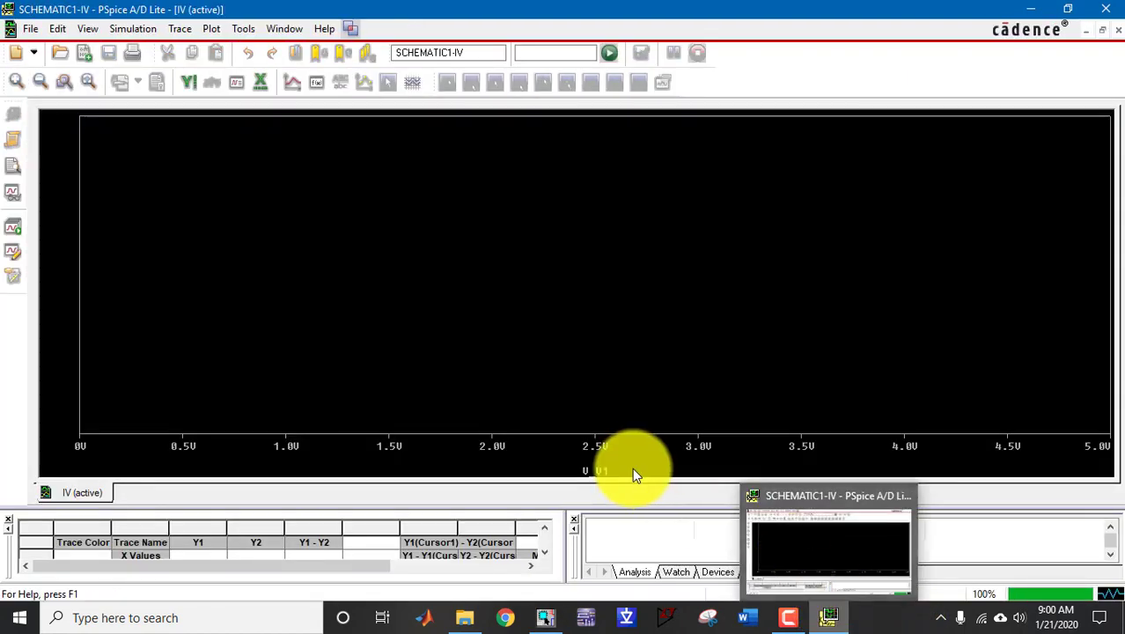
double_click(588, 444)
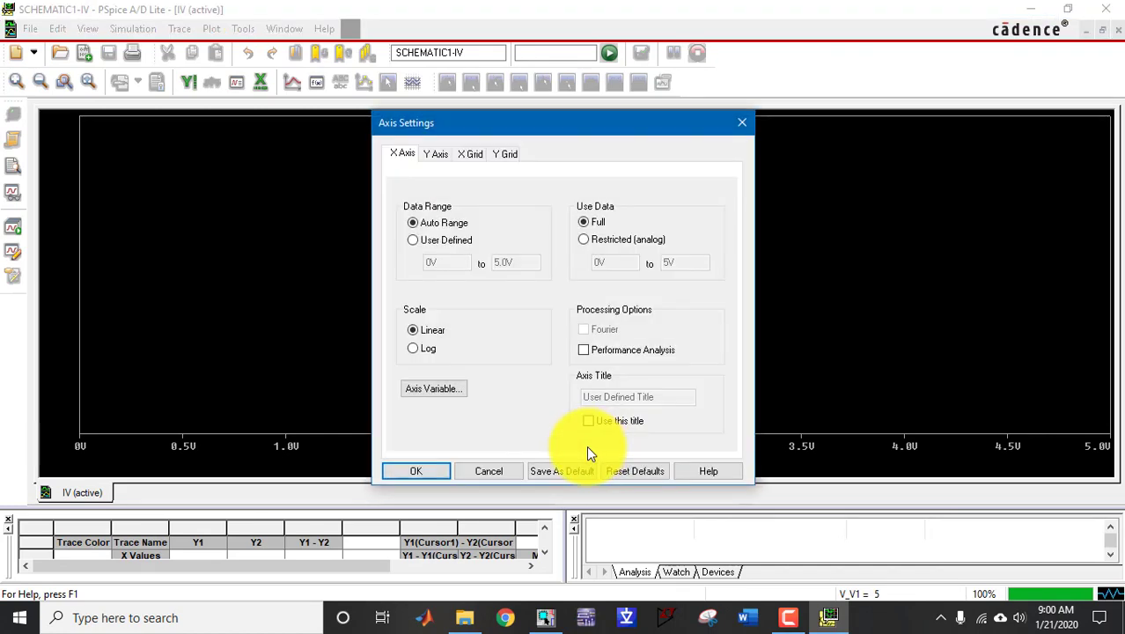
click(432, 389)
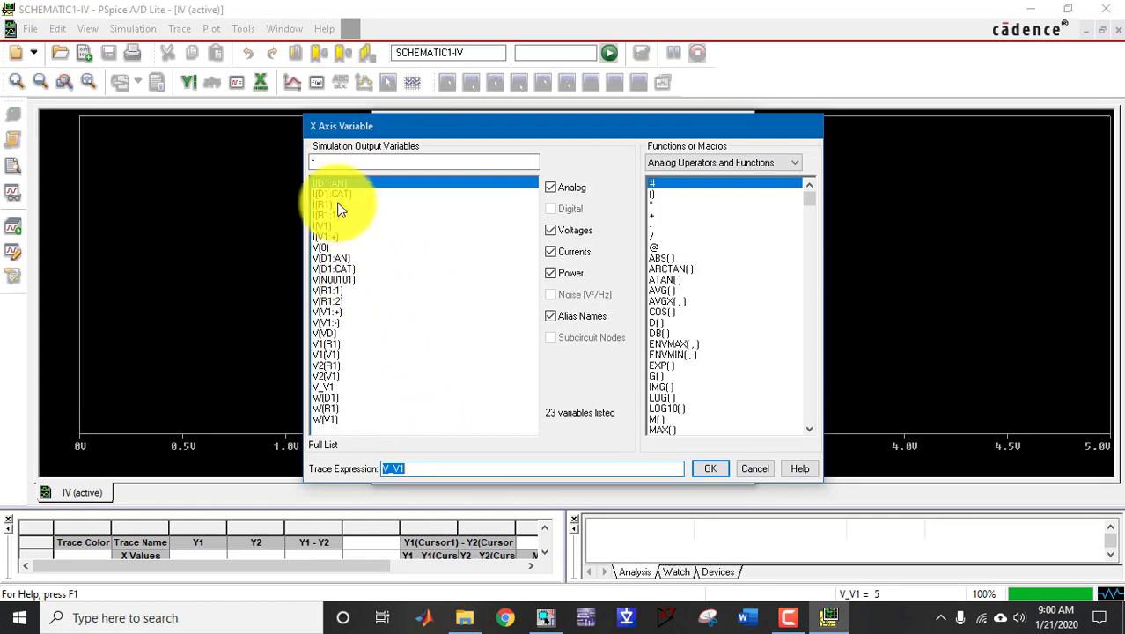
click(564, 255)
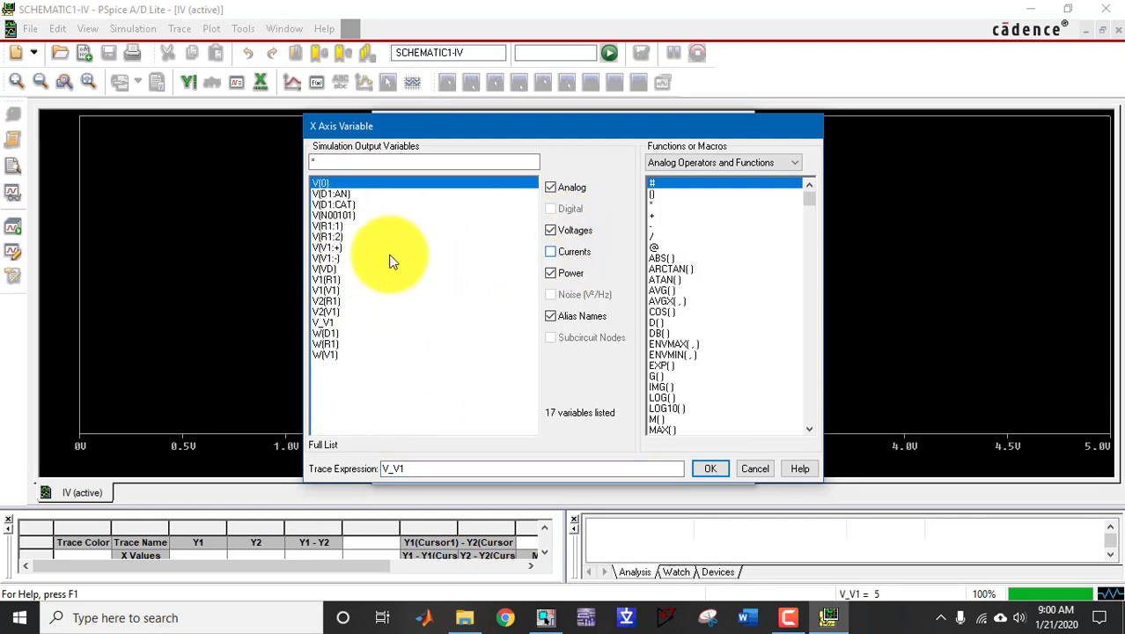
click(323, 269)
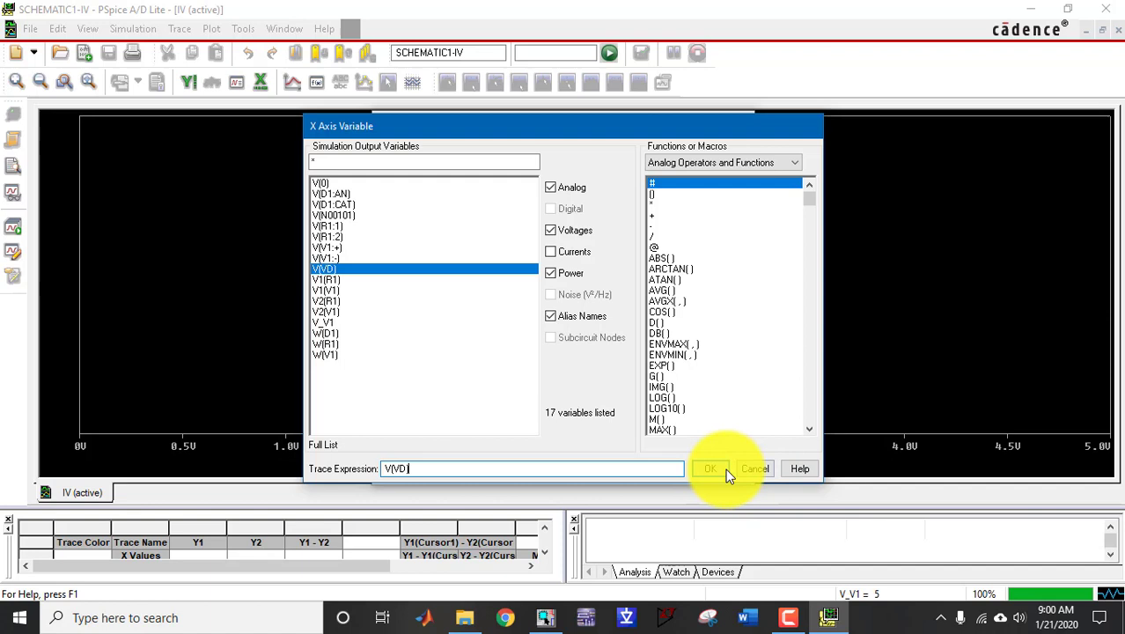
click(700, 468)
click(418, 473)
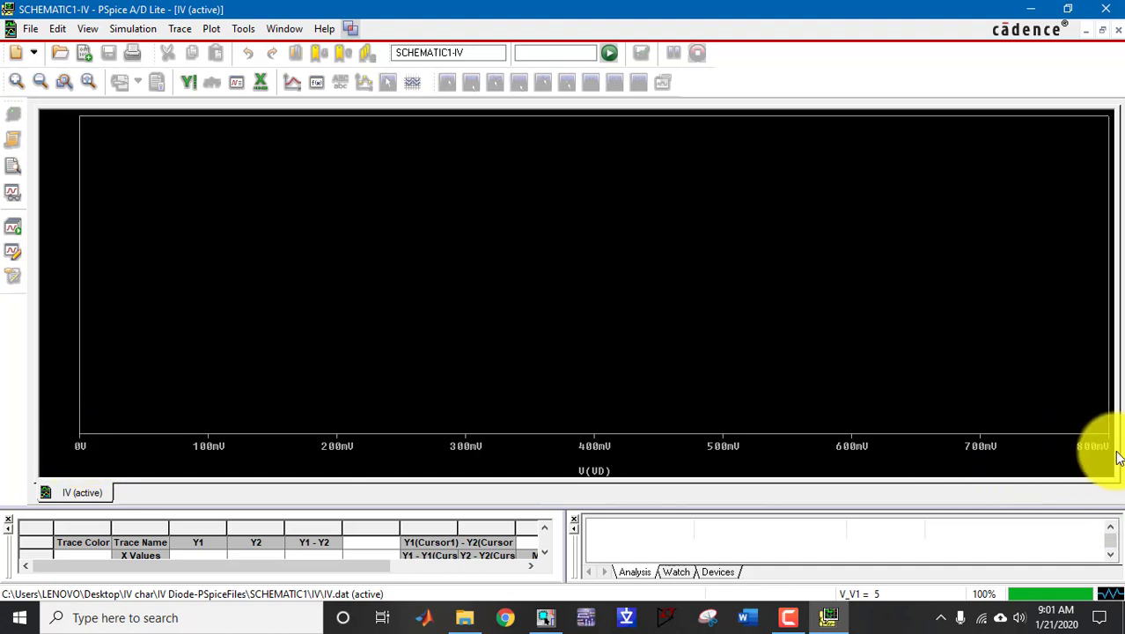
- Add the I(D1:AN) diode anode current trace, filtering the list to currents only
click(180, 31)
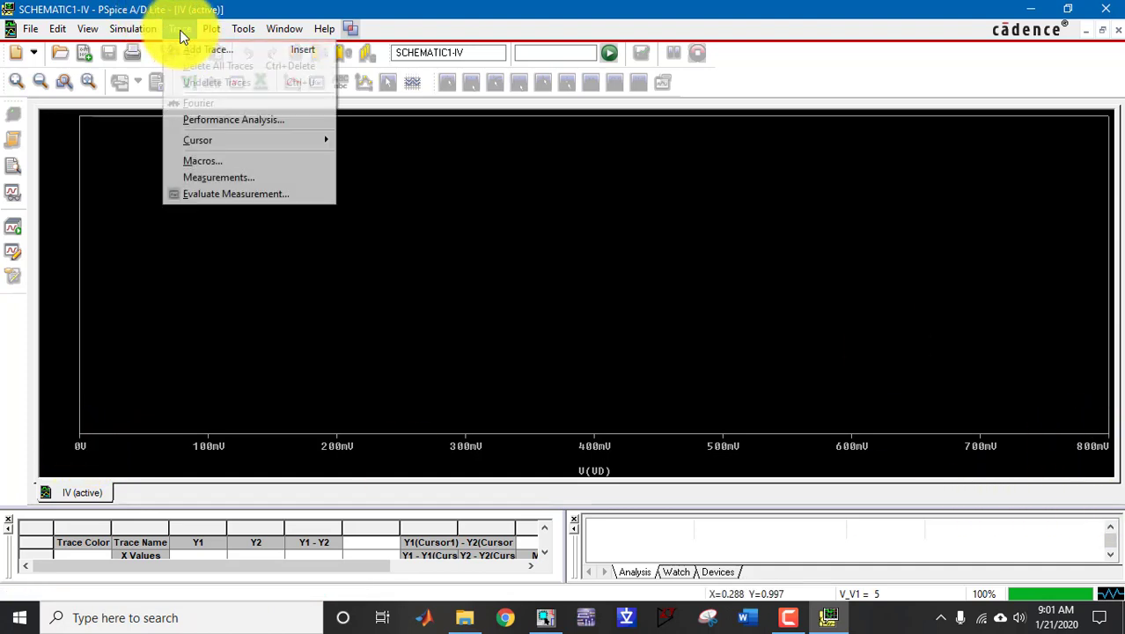
click(199, 50)
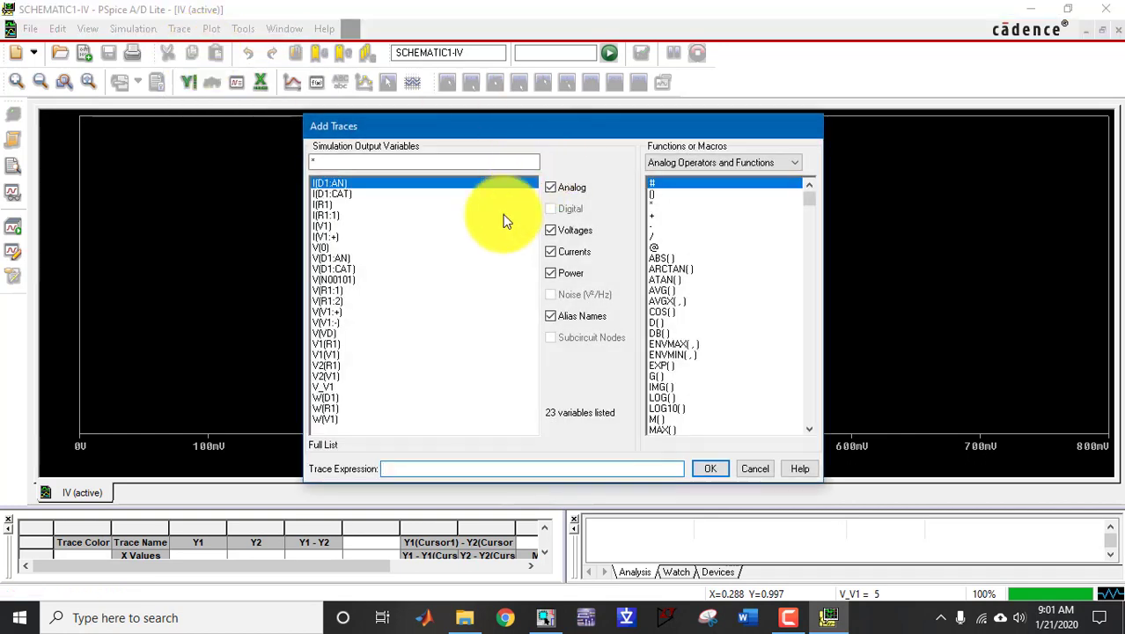
click(564, 248)
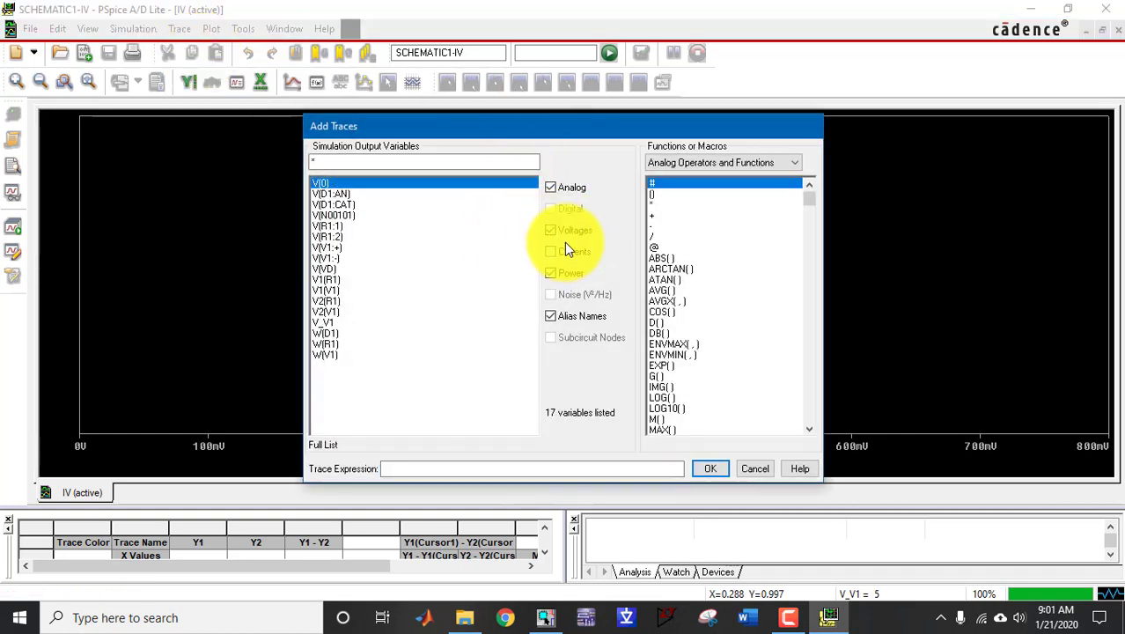
click(565, 251)
click(567, 231)
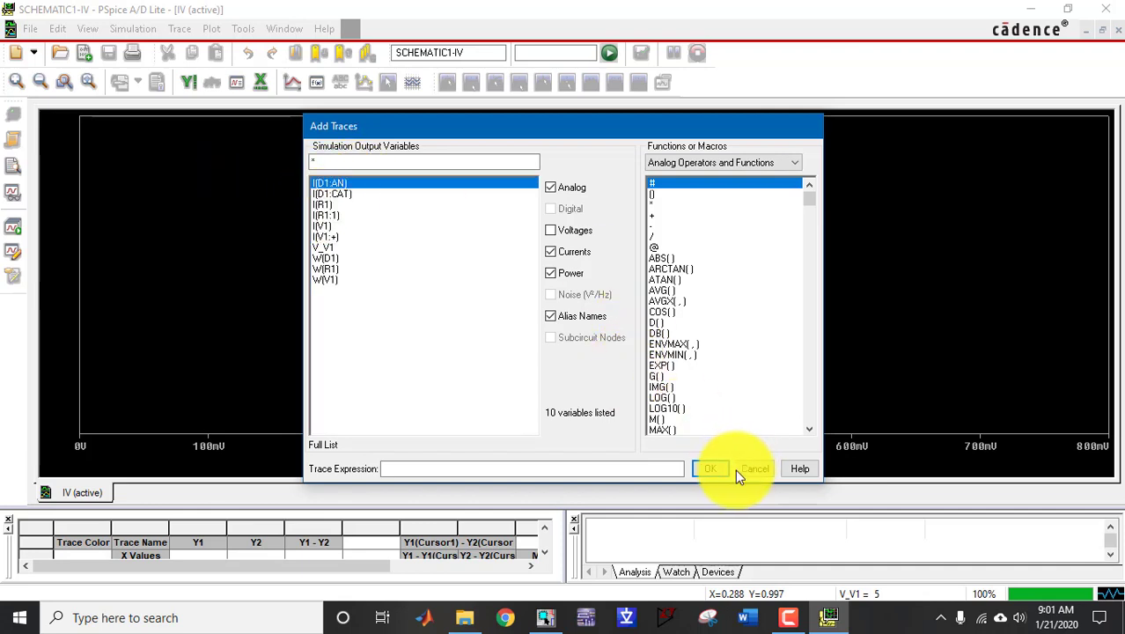
click(326, 182)
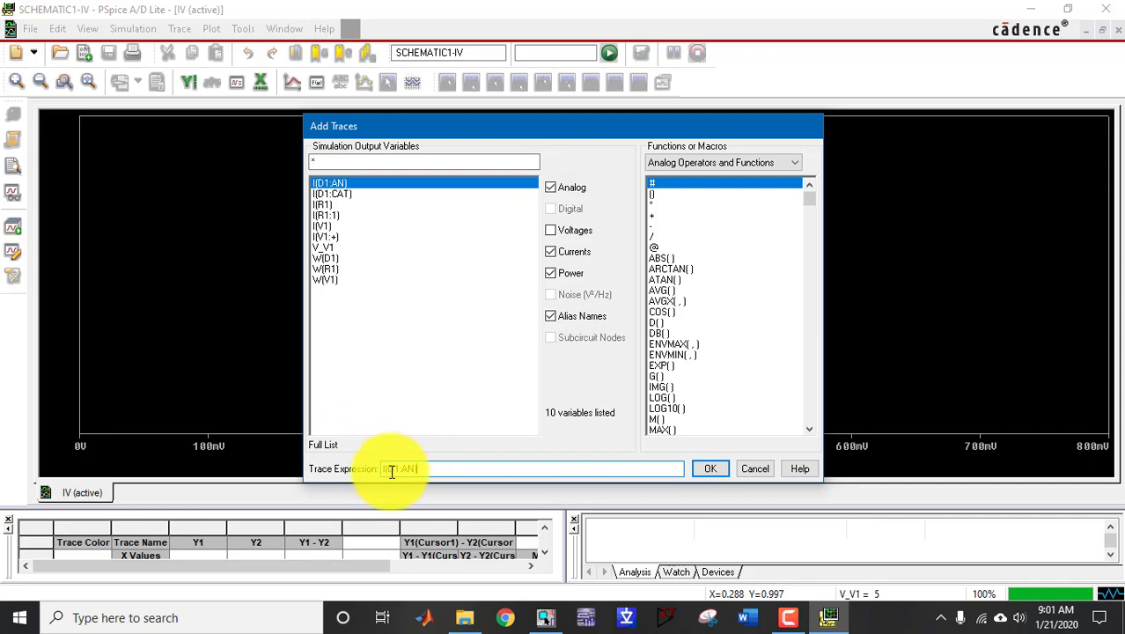
click(714, 470)
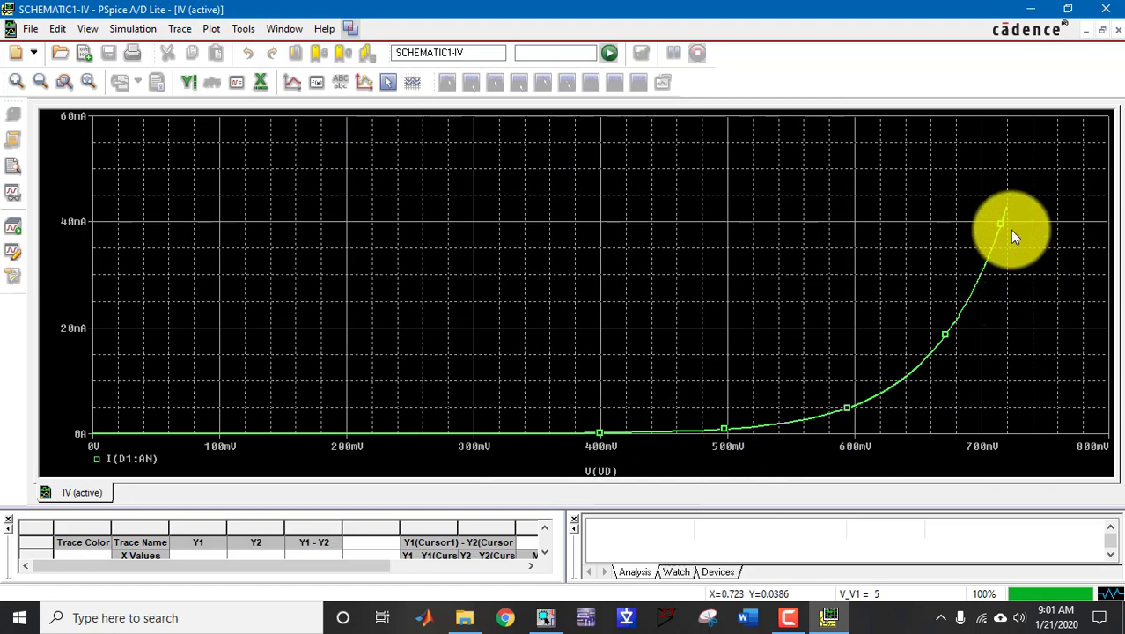
click(546, 617)
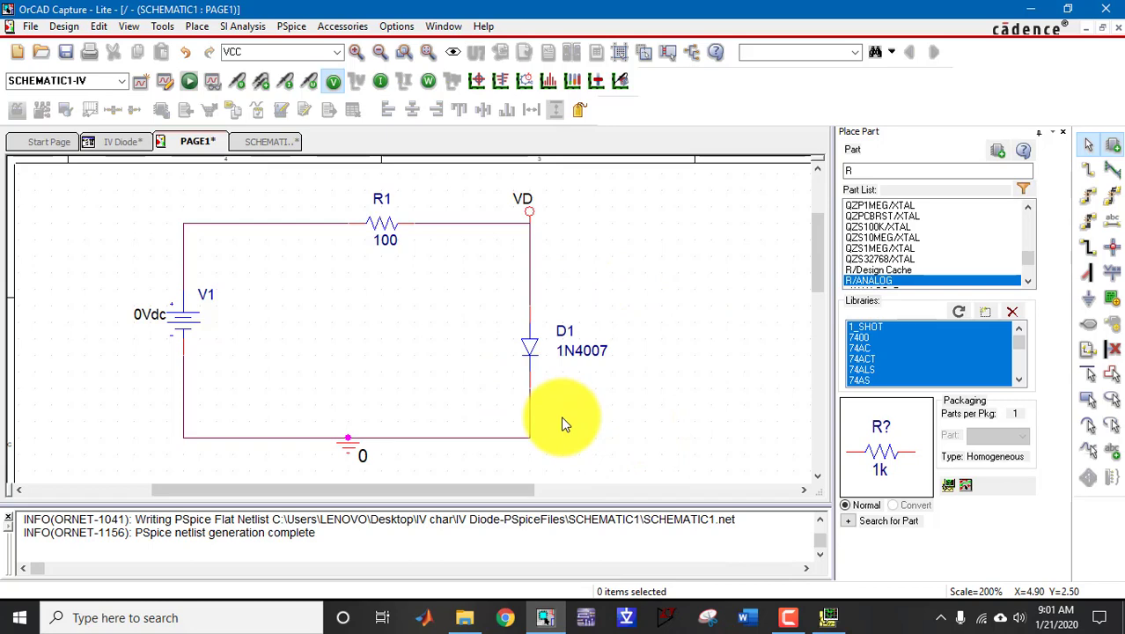
click(557, 615)
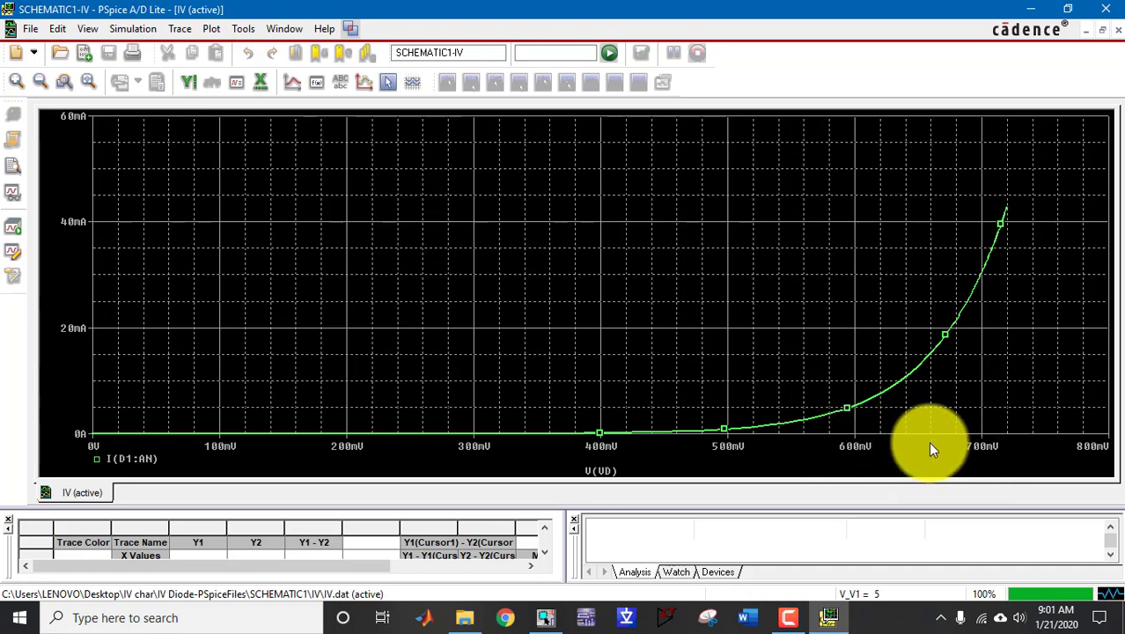
click(941, 618)
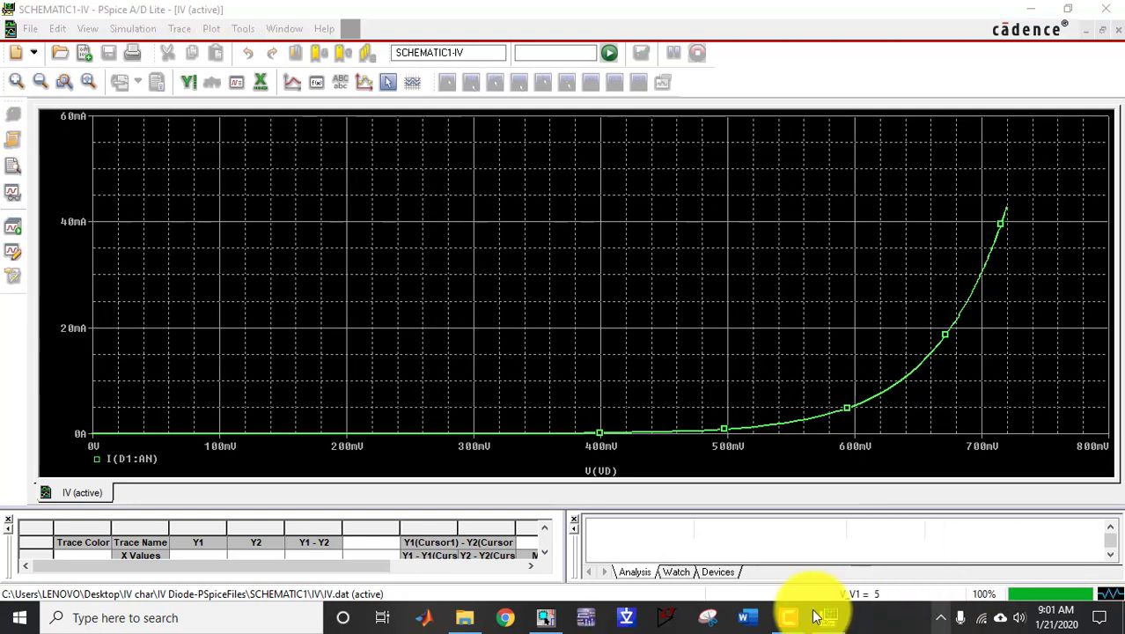